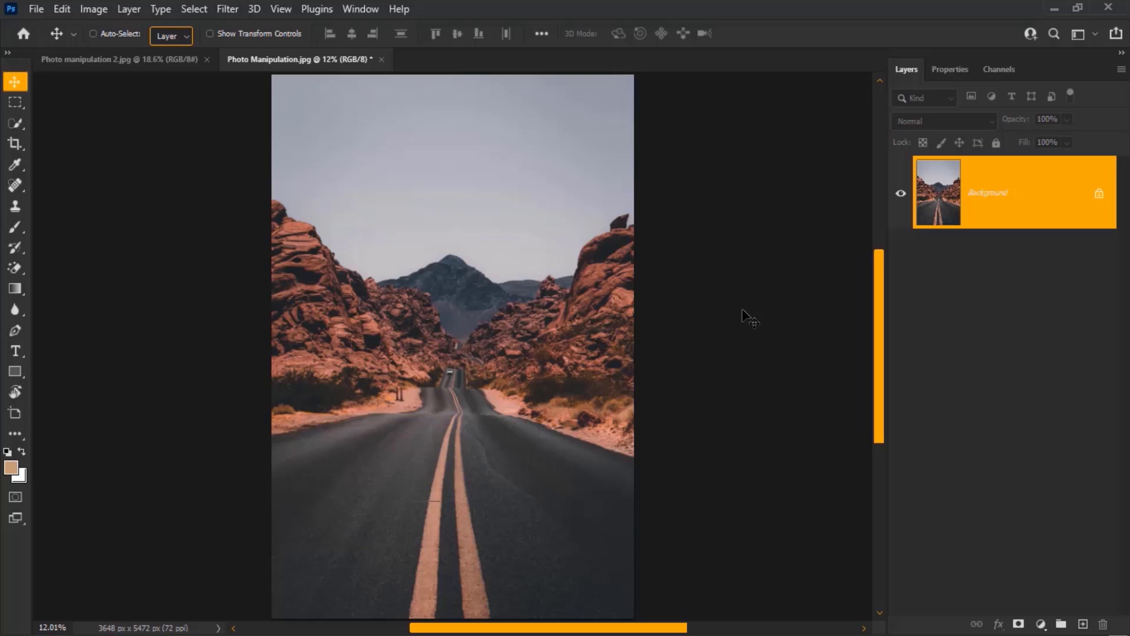
# - Duplicate the background to Layer 1 and spot-heal away the near road's yellow centre lines
pyautogui.hotkey('ctrl', 'j')
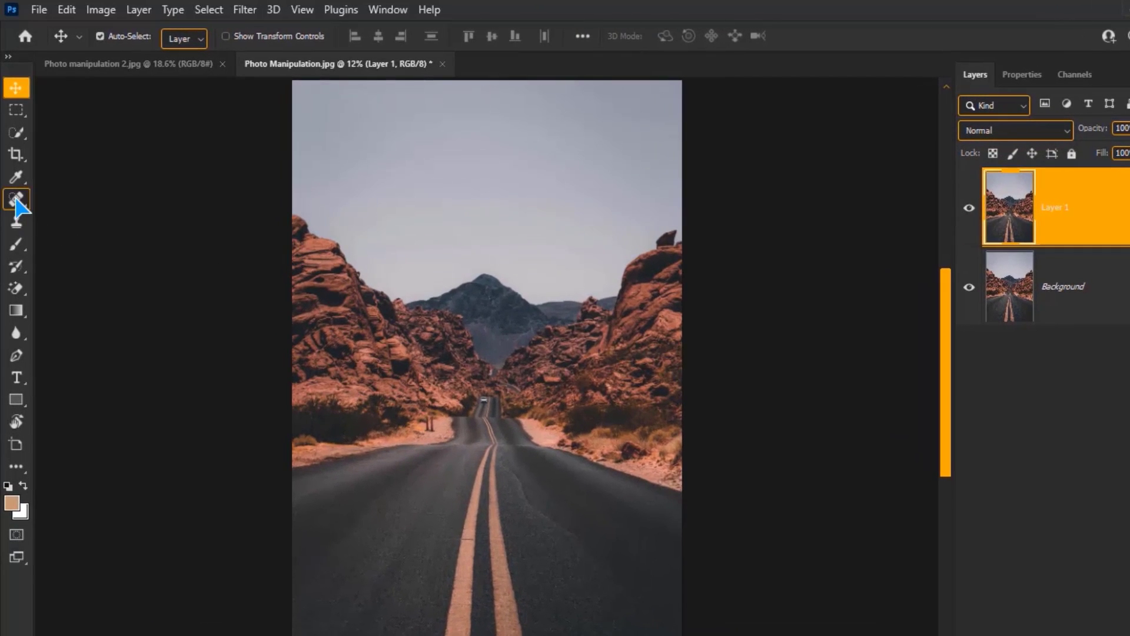
pyautogui.click(16, 199)
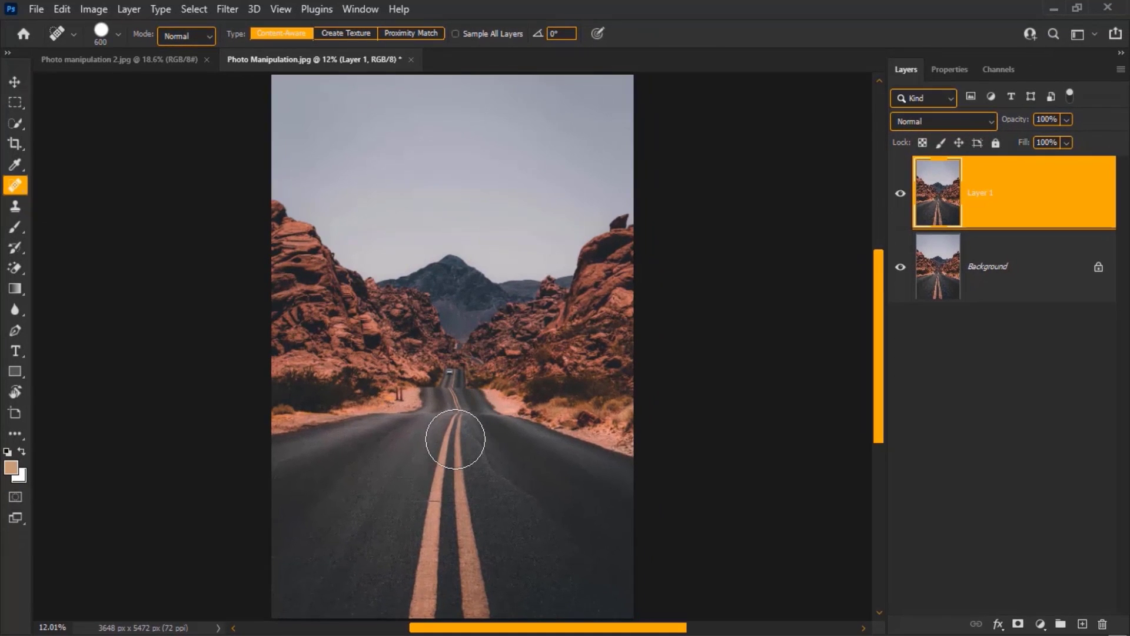
pyautogui.moveTo(455, 439)
pyautogui.mouseDown()
pyautogui.moveTo(425, 621)
pyautogui.moveTo(457, 517)
pyautogui.mouseUp()
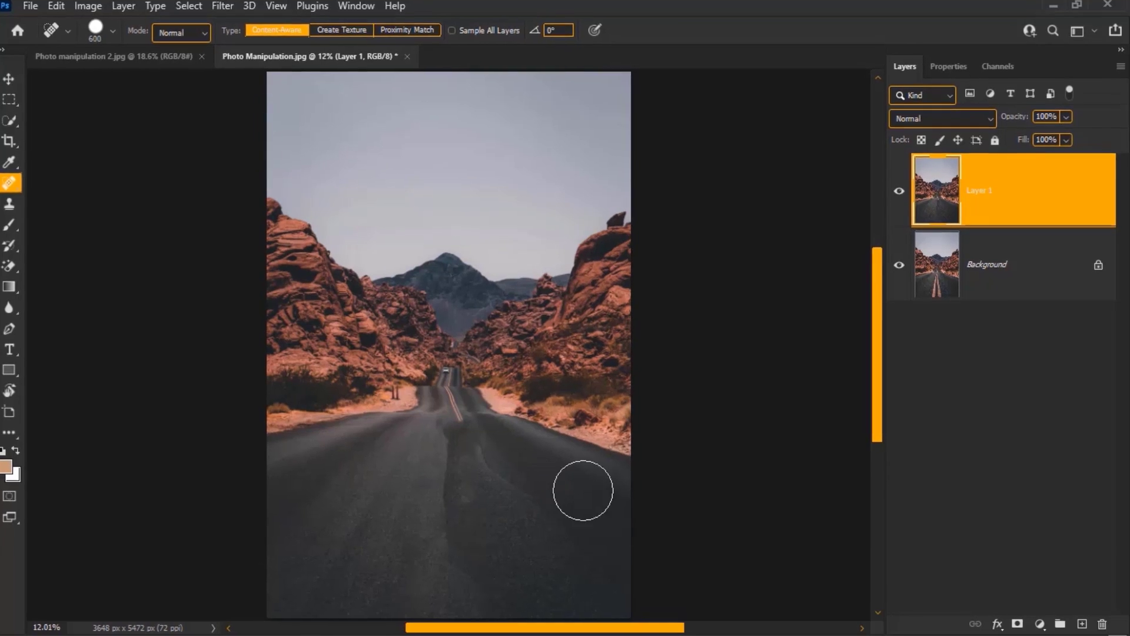
# - Add a Color Lookup layer using Crisp_Warm.look at 75% opacity, then reselect Layer 1
pyautogui.click(1034, 624)
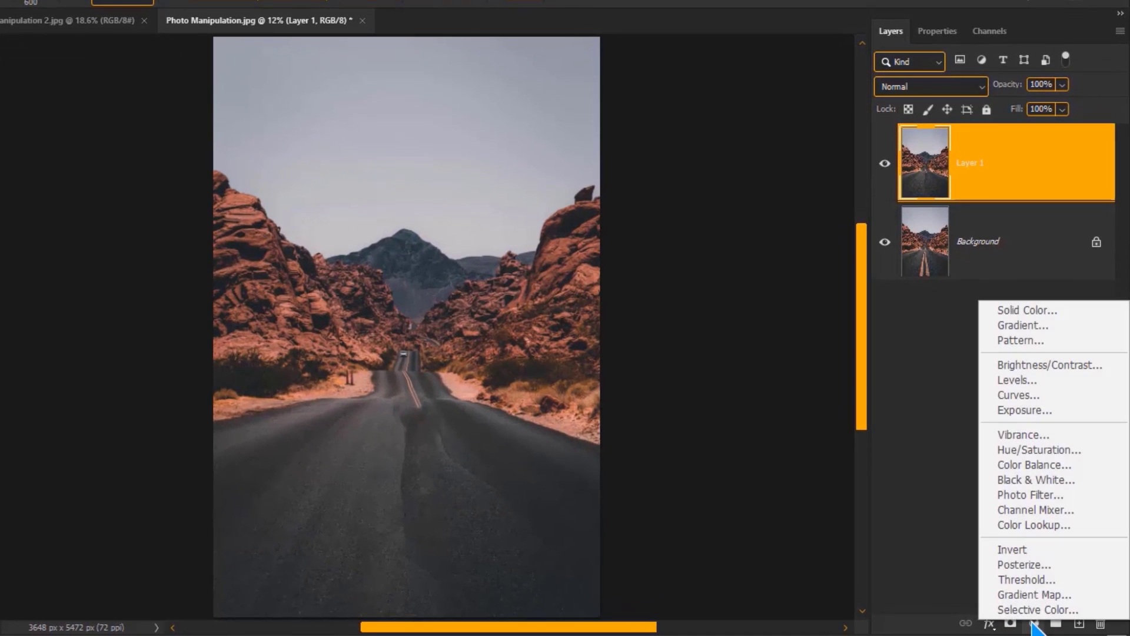
pyautogui.click(1101, 525)
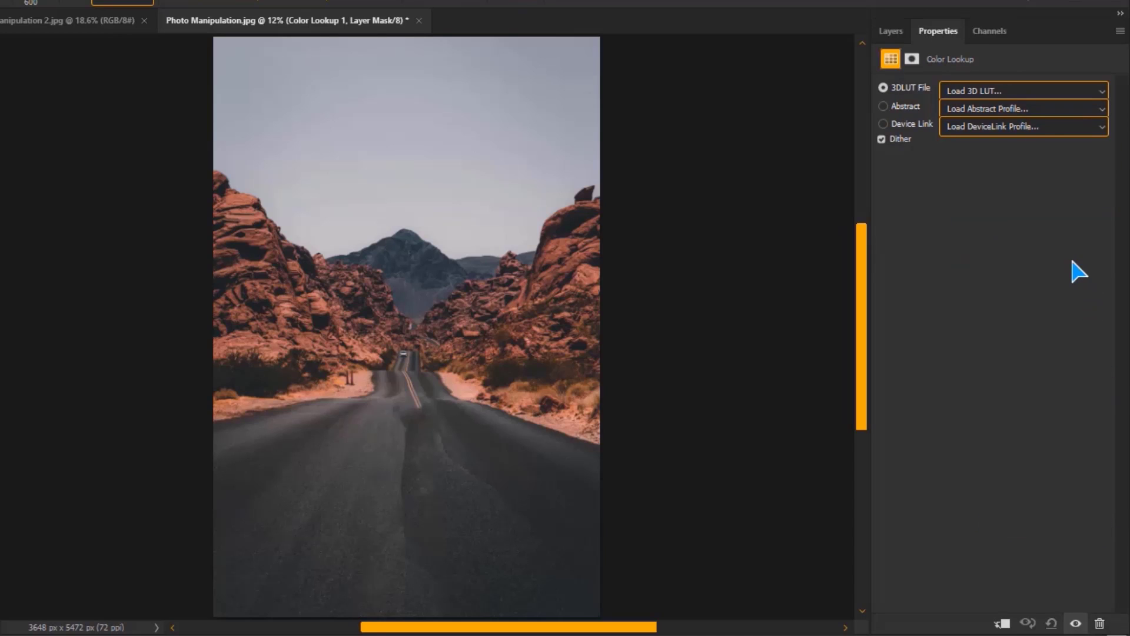
pyautogui.click(1047, 93)
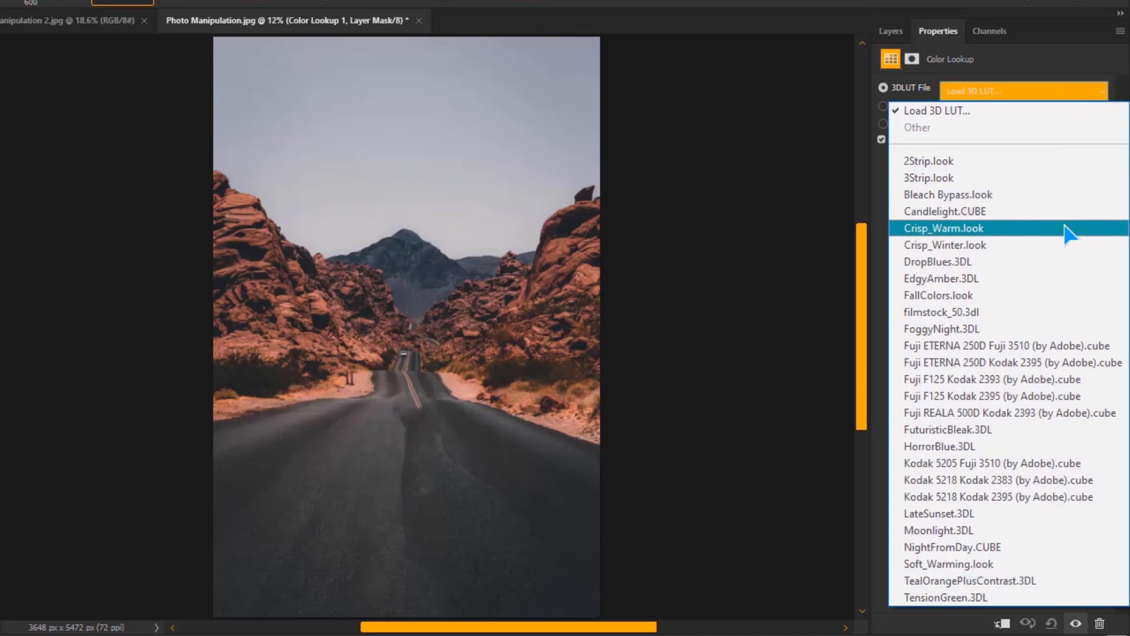
pyautogui.click(1069, 233)
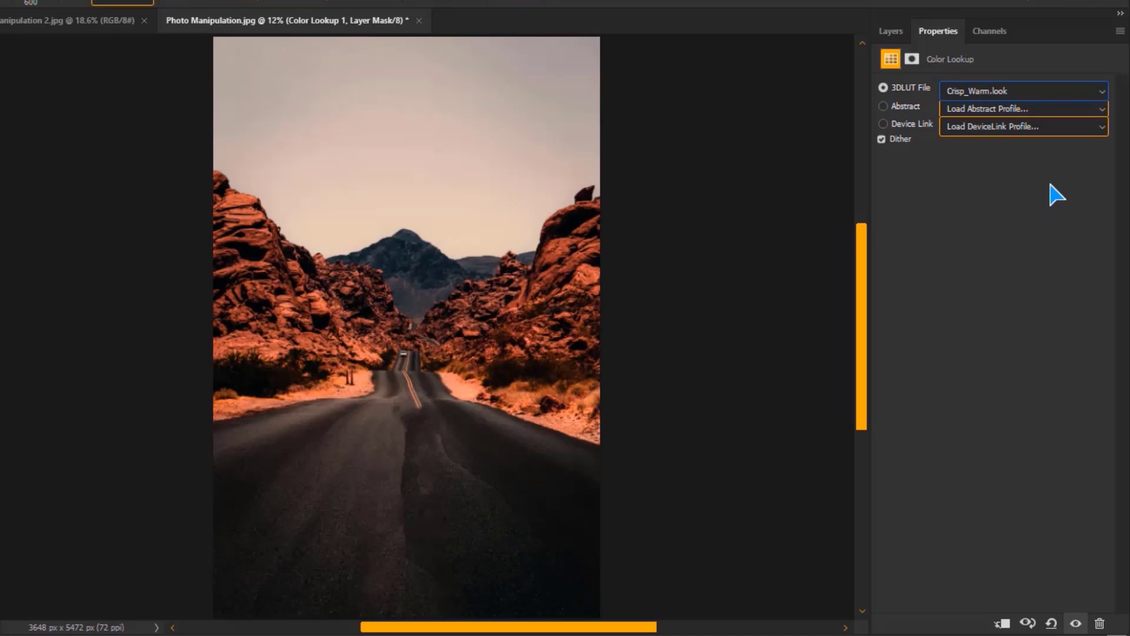
pyautogui.click(891, 32)
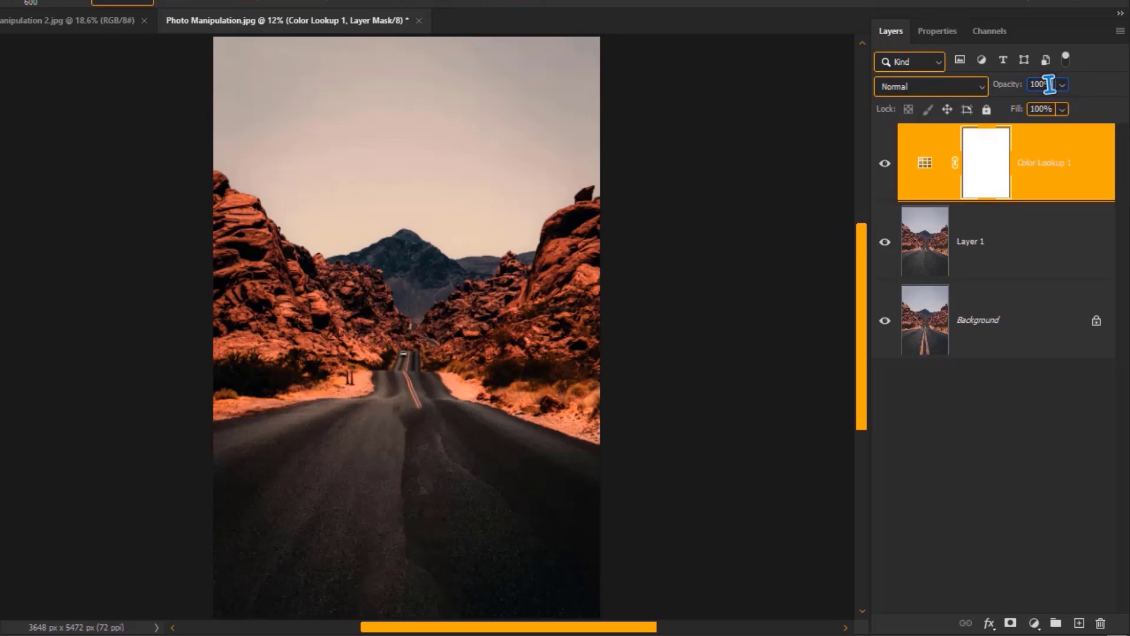
pyautogui.write('75')
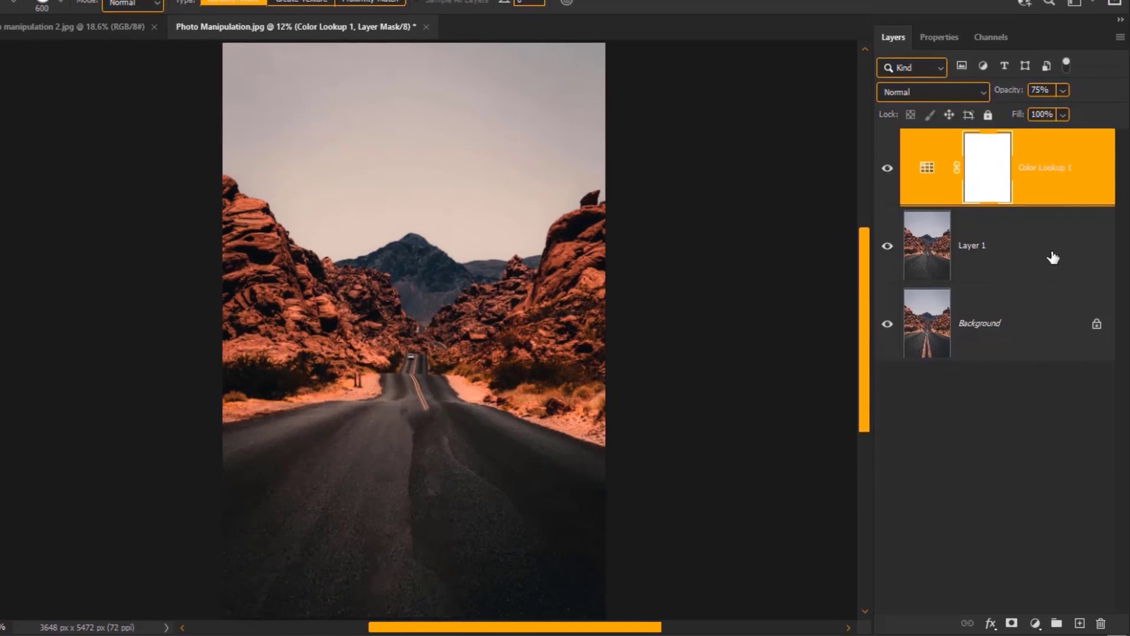
pyautogui.click(1053, 254)
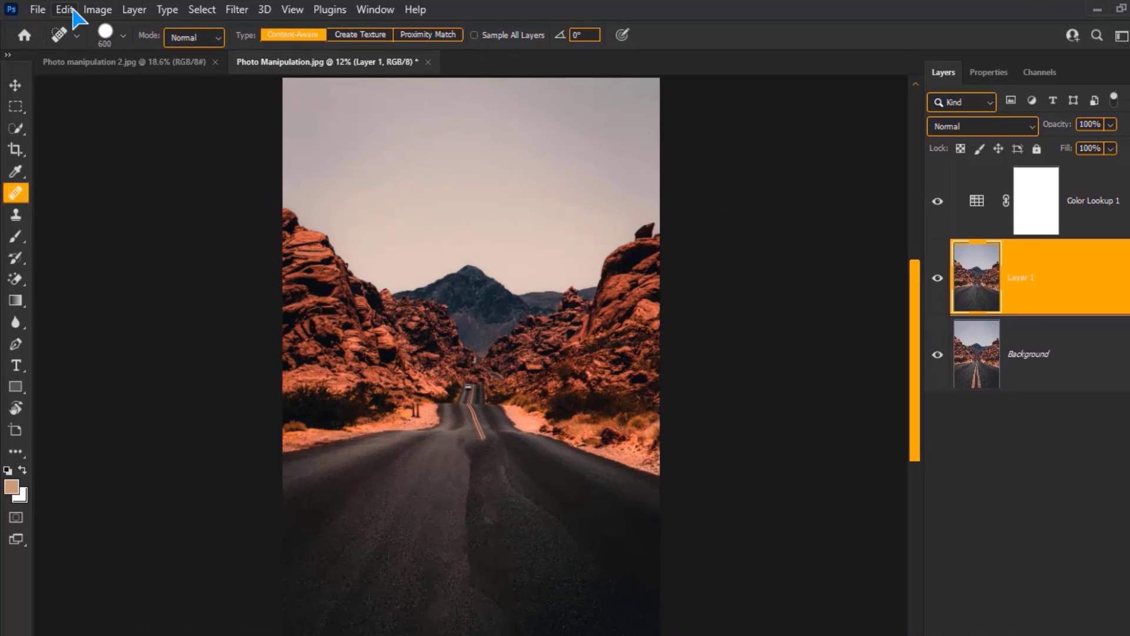
# - Apply Sky Replacement with the tall streaky sunset preset
pyautogui.click(64, 9)
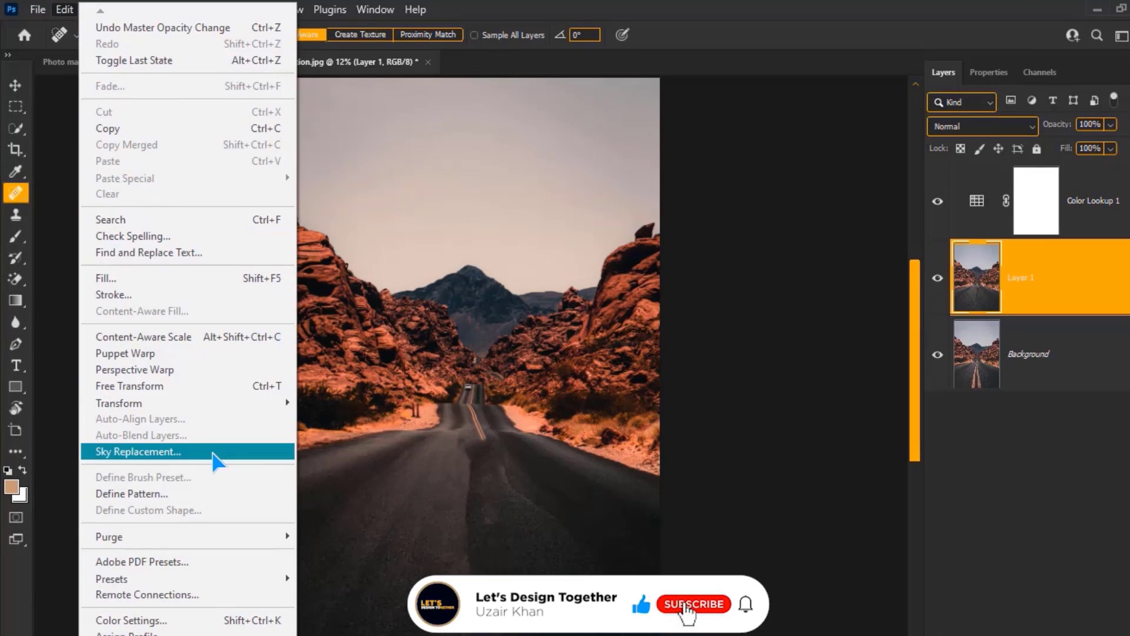
pyautogui.click(244, 451)
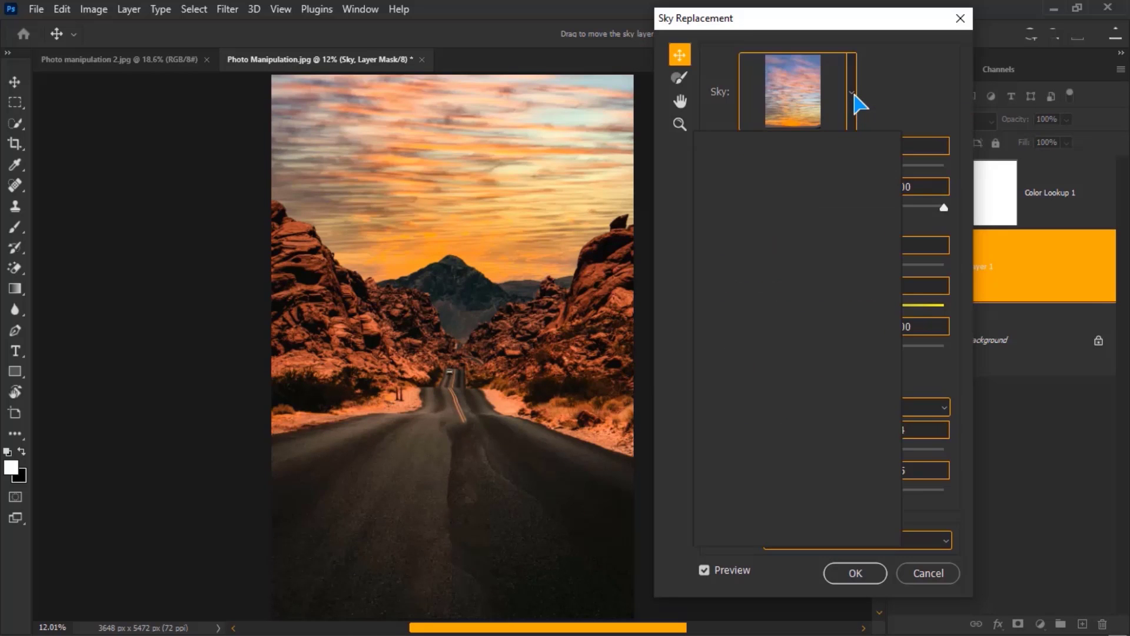
pyautogui.click(852, 94)
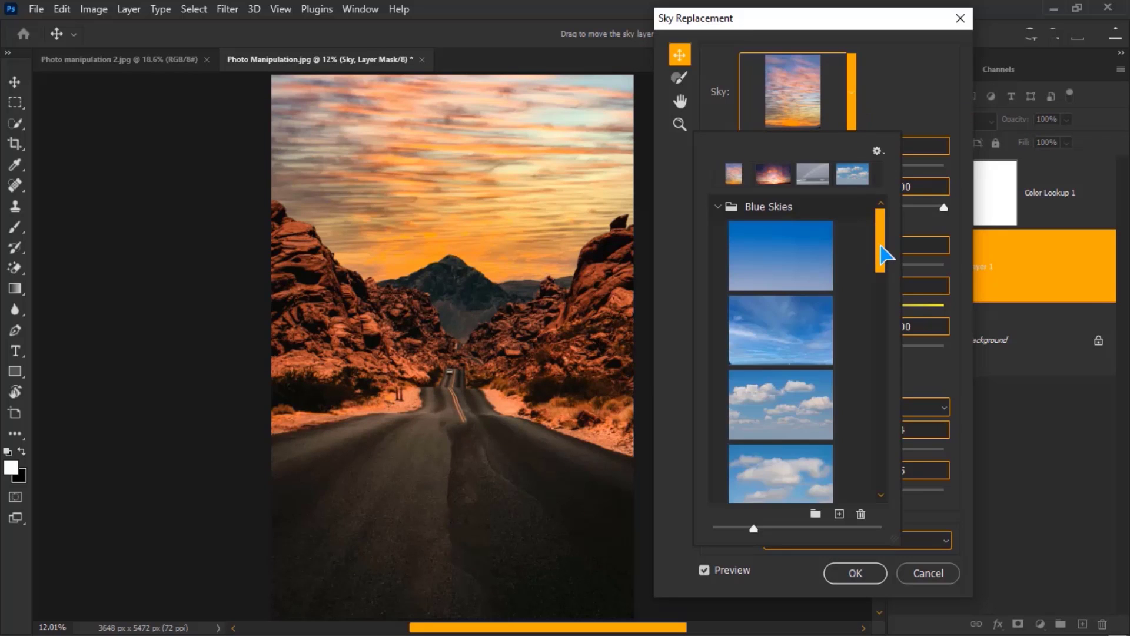
pyautogui.moveTo(881, 248); pyautogui.dragTo(879, 406)
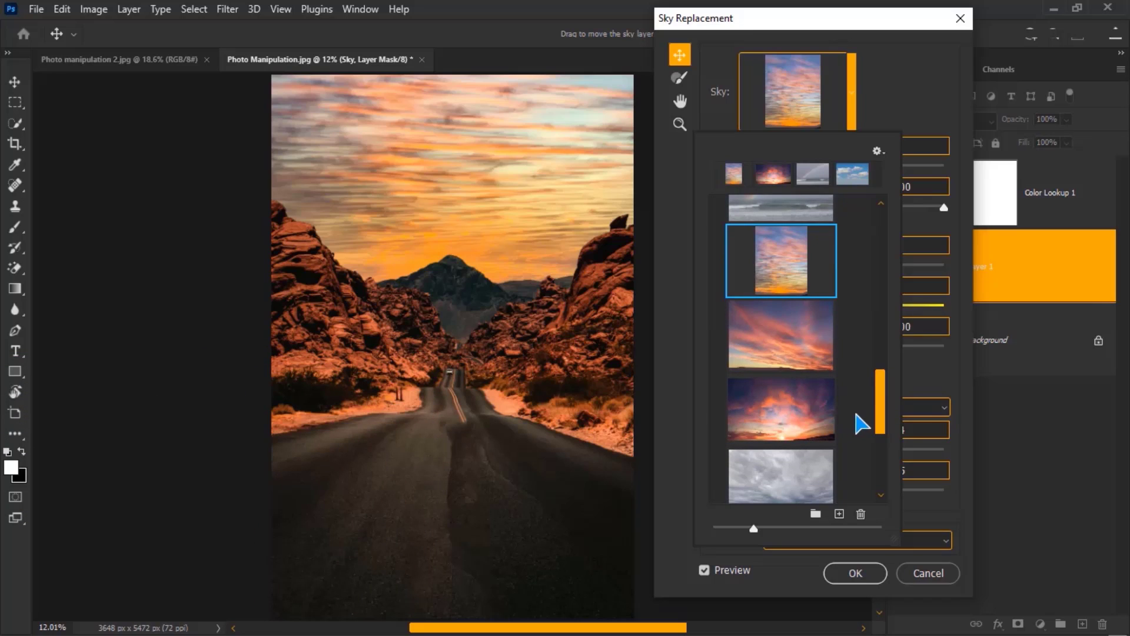
pyautogui.click(794, 414)
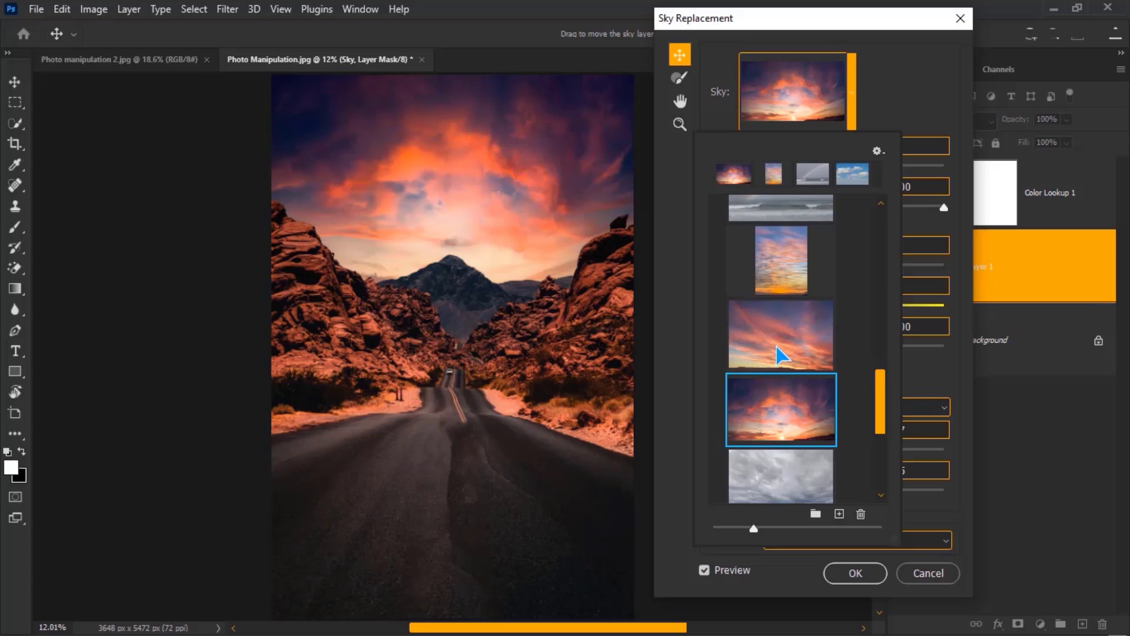
pyautogui.moveTo(881, 404)
pyautogui.mouseDown()
pyautogui.moveTo(881, 245)
pyautogui.moveTo(878, 409)
pyautogui.mouseUp()
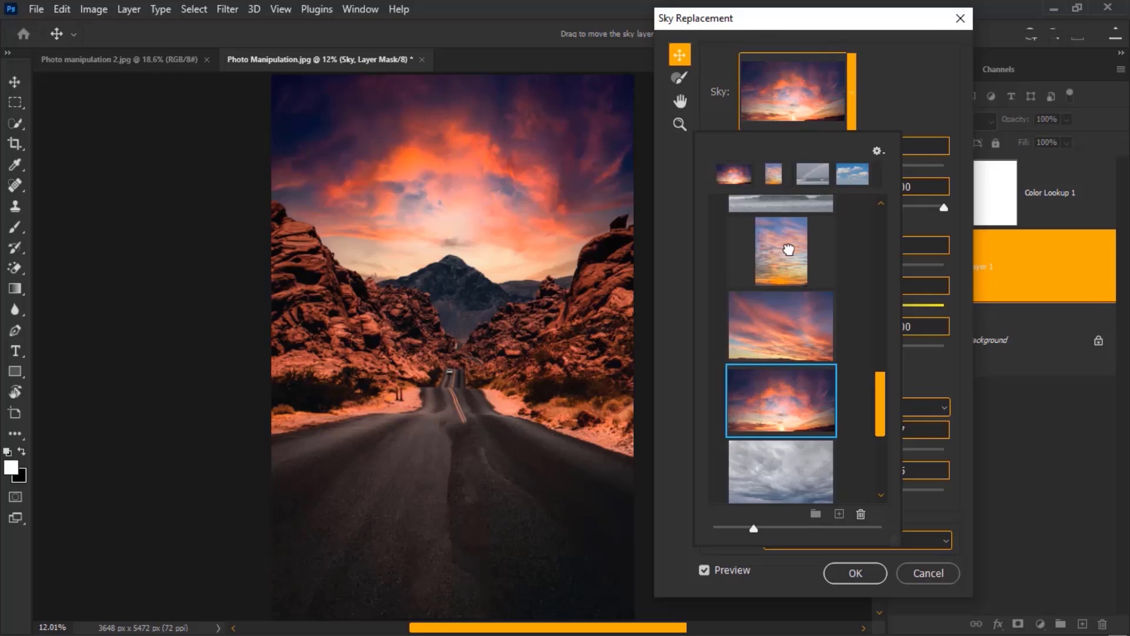
pyautogui.click(789, 249)
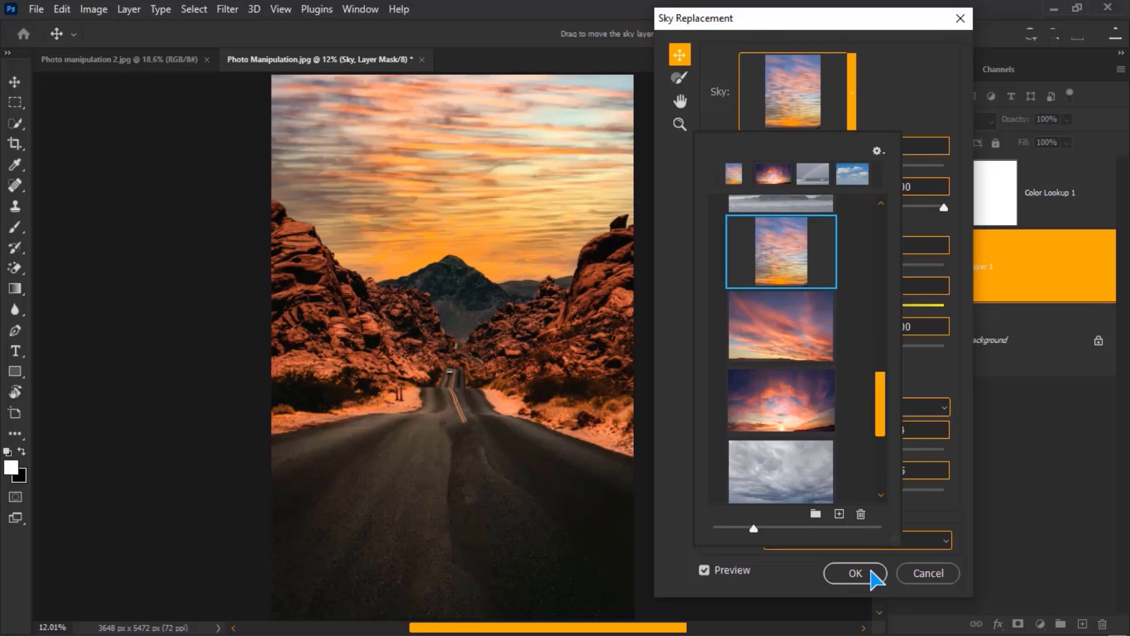
pyautogui.click(872, 574)
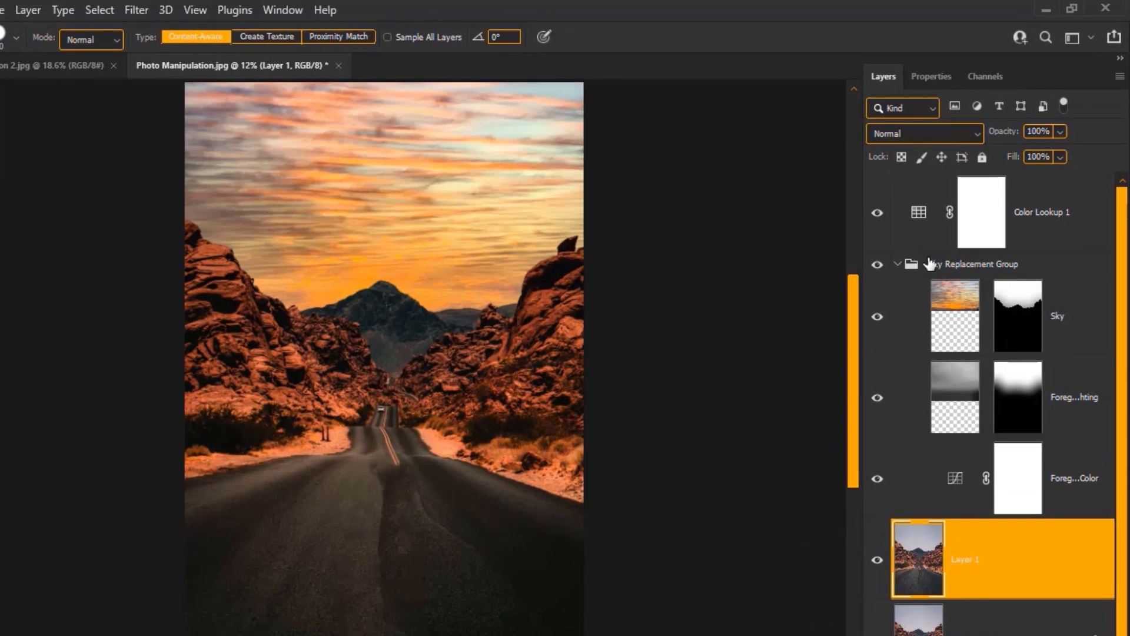
# - Collapse the Sky Replacement Group and lock it completely
pyautogui.click(897, 264)
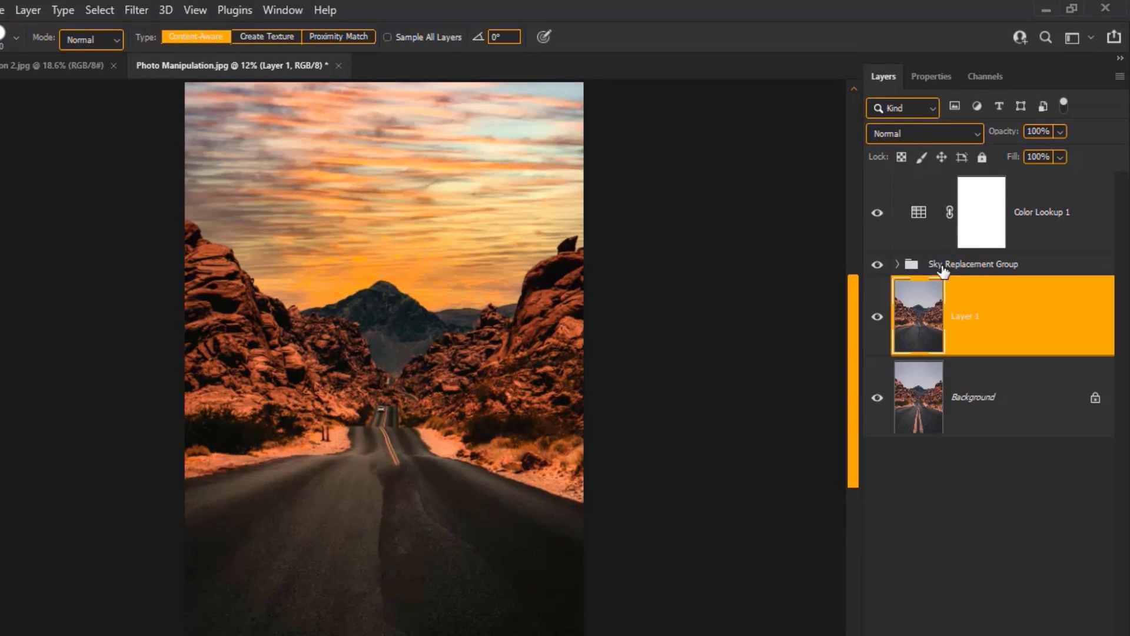
pyautogui.click(972, 266)
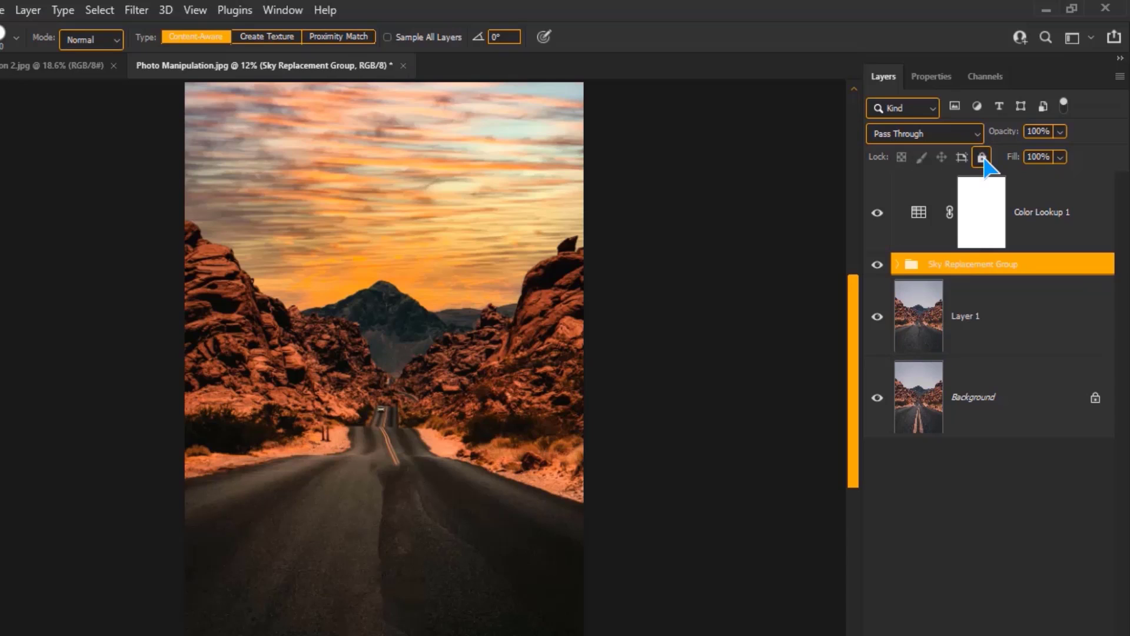
pyautogui.click(982, 158)
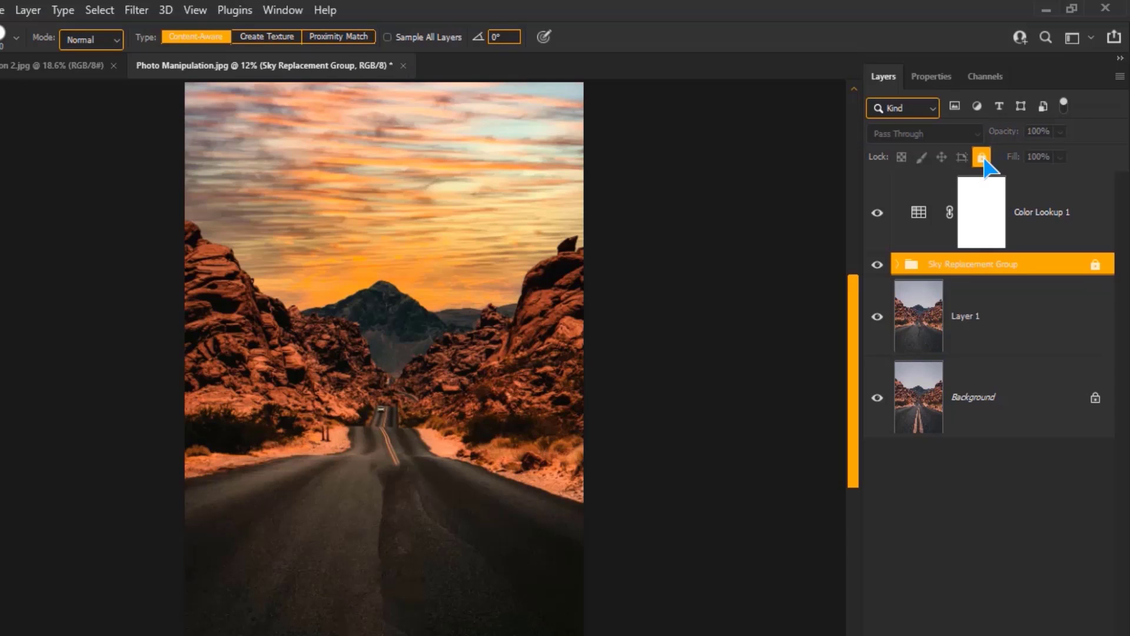
# - Drag the swimming woman photo into the road document as Layer 2 above Layer 1
pyautogui.click(1060, 329)
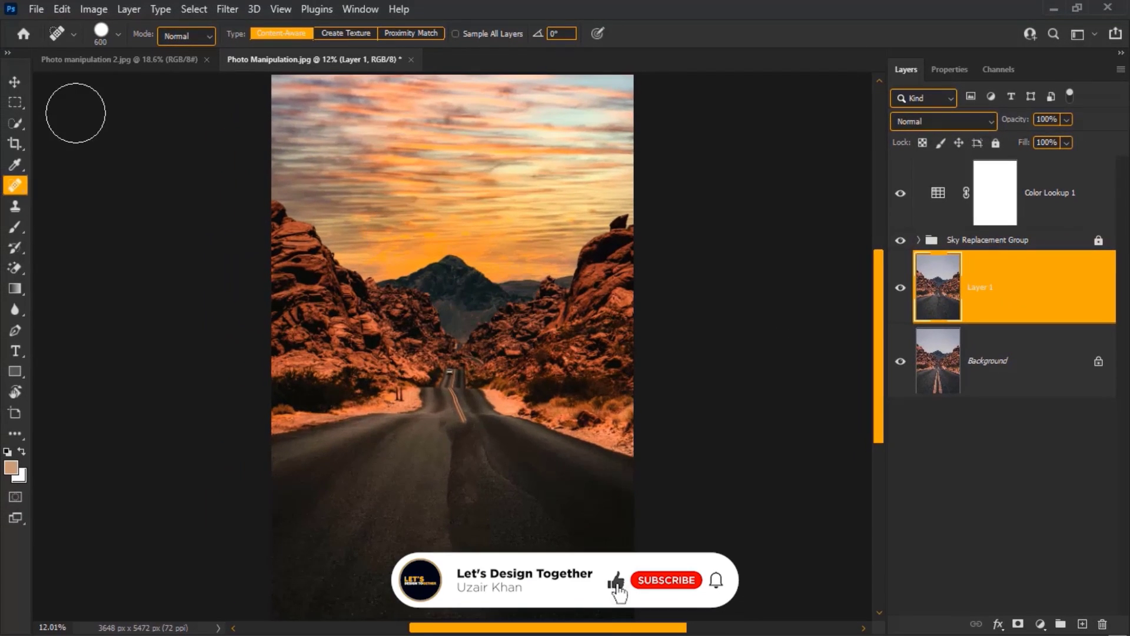
pyautogui.click(13, 84)
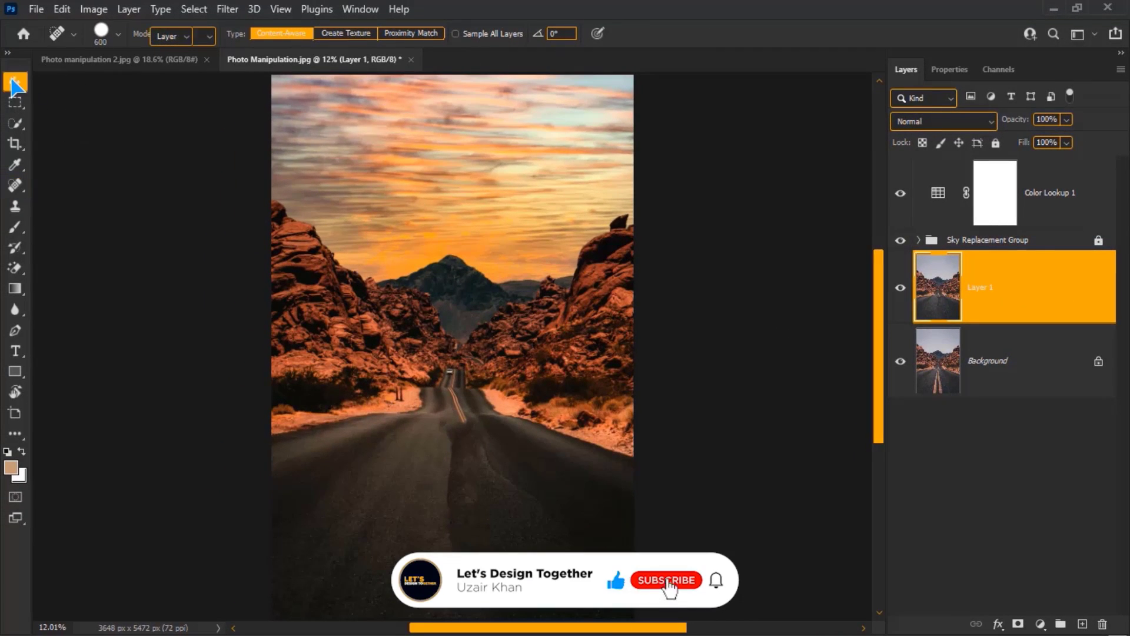
pyautogui.click(118, 61)
pyautogui.moveTo(236, 142); pyautogui.dragTo(450, 521)
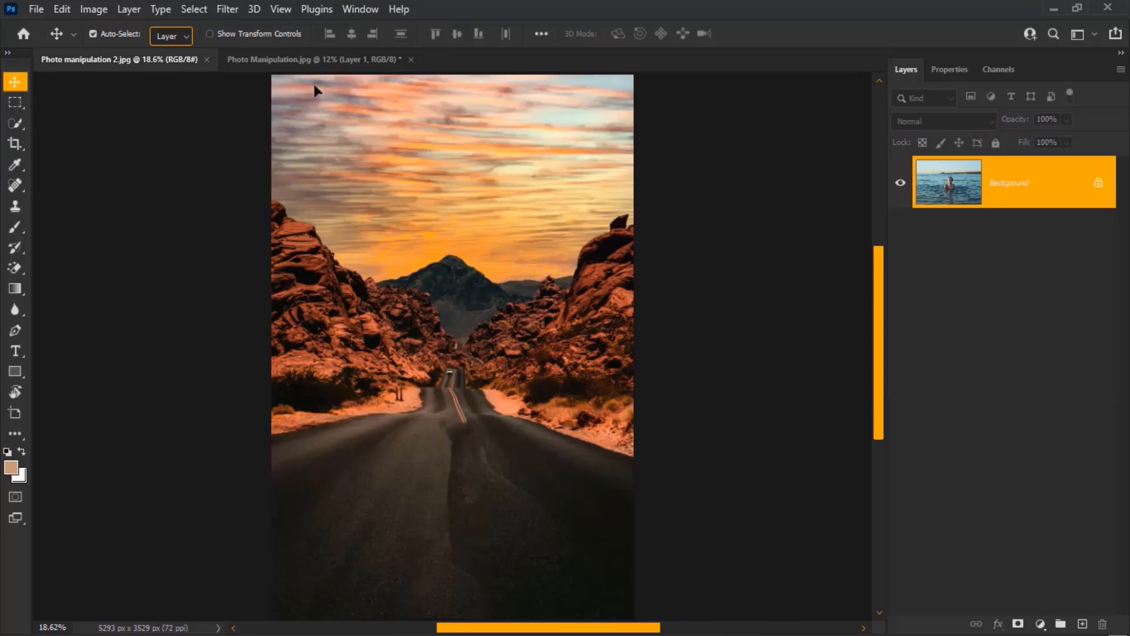
# - Set Layer 2 to 50% opacity and shift it up over the lower road
pyautogui.click(1046, 119)
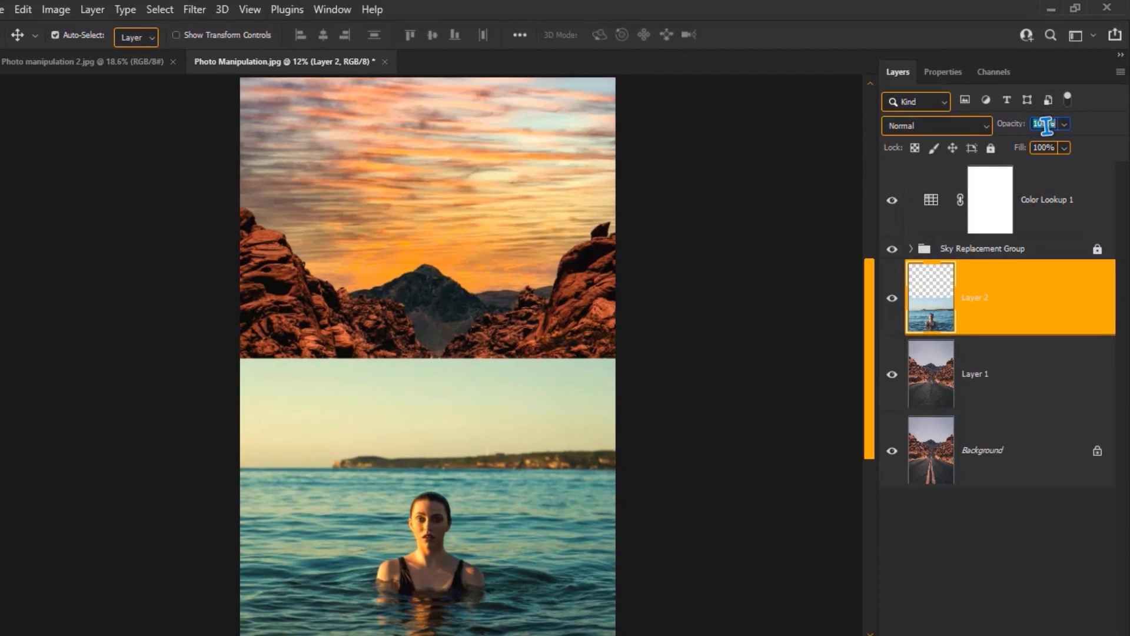
pyautogui.write('50')
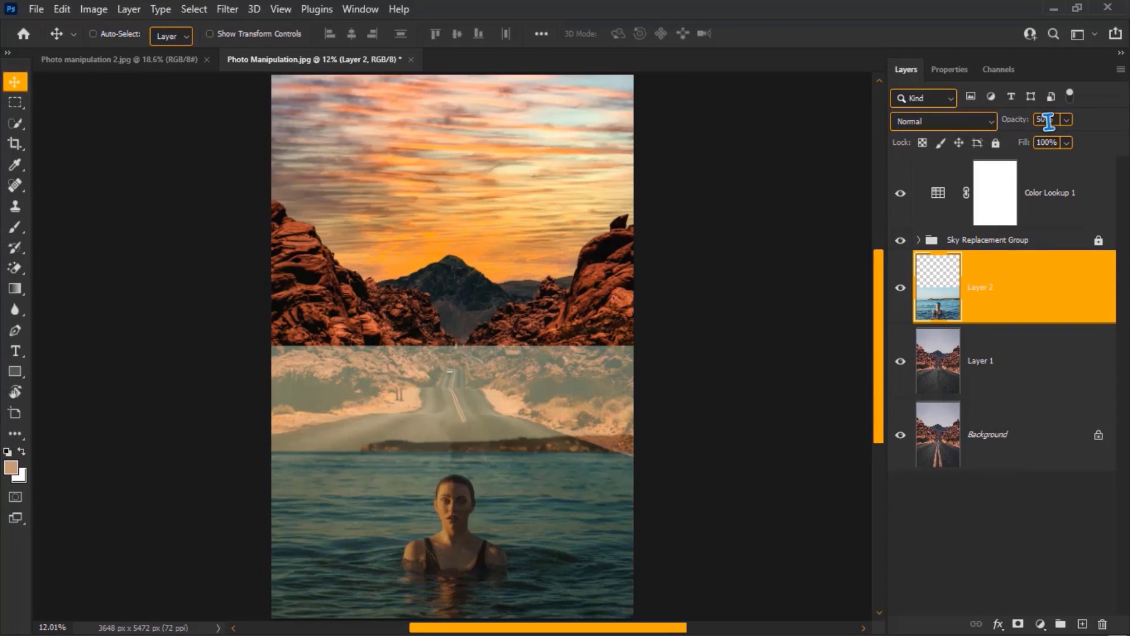
pyautogui.hotkey('ctrl', 't')
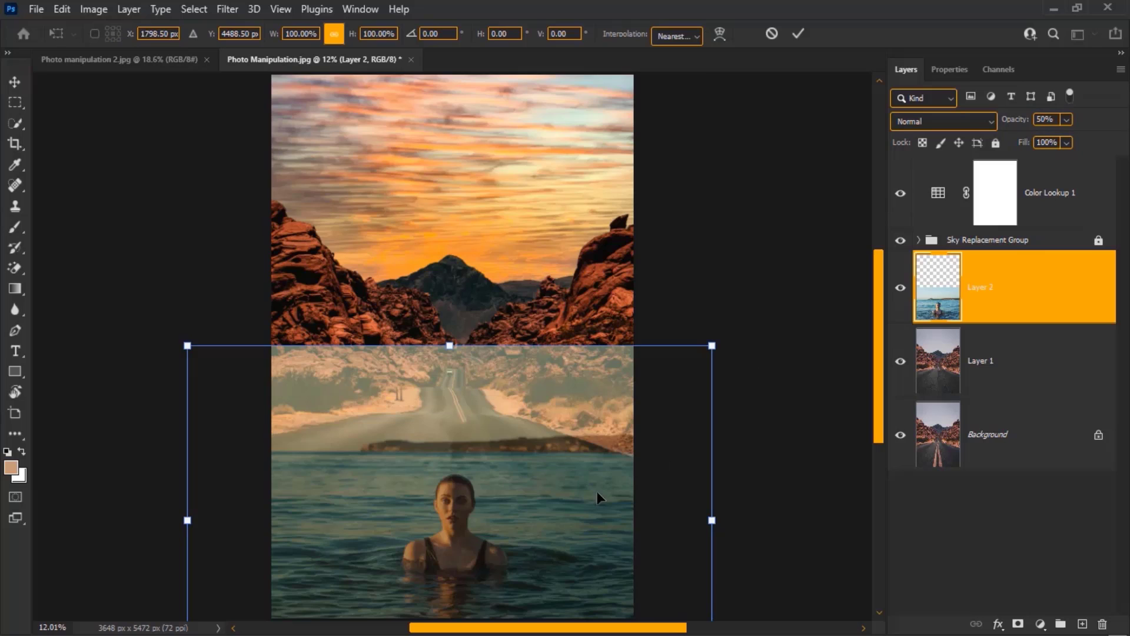
pyautogui.moveTo(598, 492); pyautogui.dragTo(594, 459)
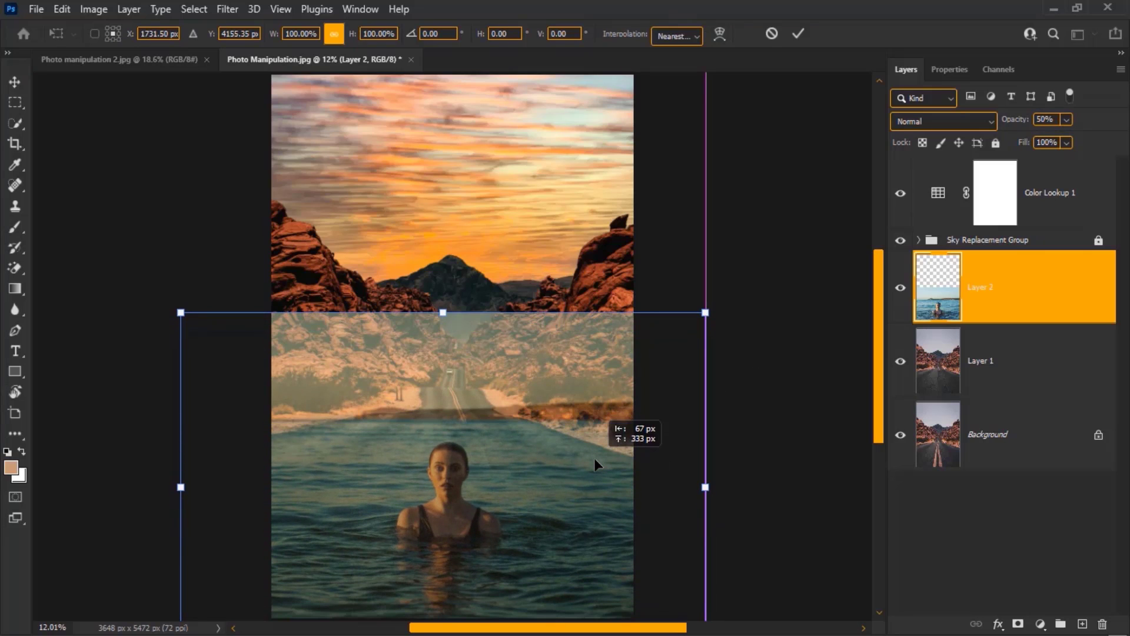
pyautogui.press('Return')
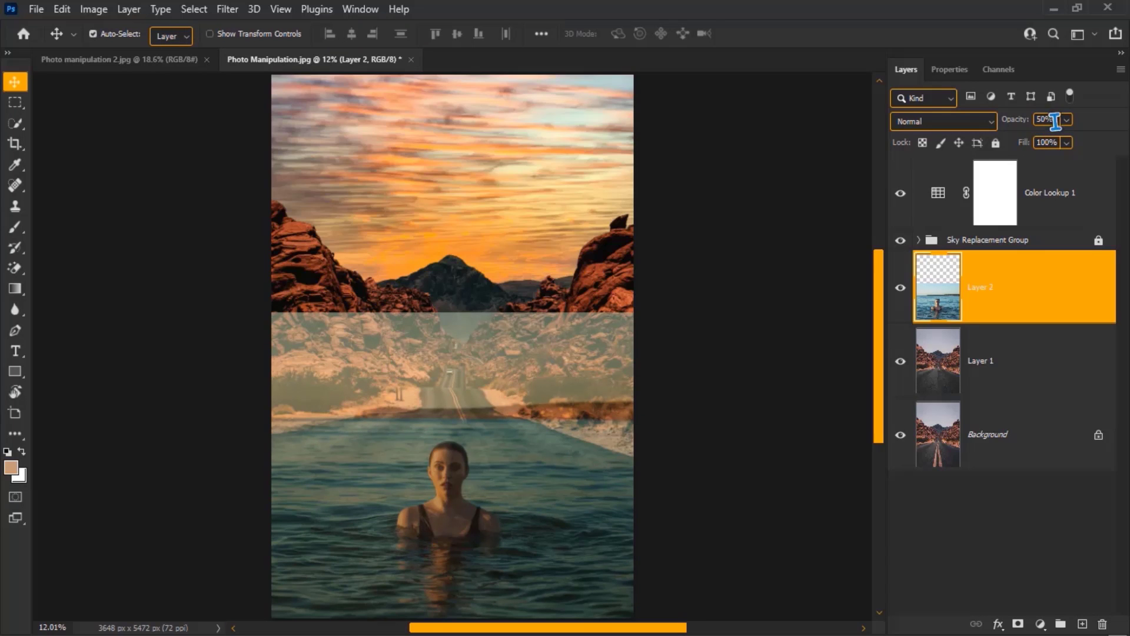
# - Return Layer 2 to 100% opacity and hide it with a black layer mask
pyautogui.write('10')
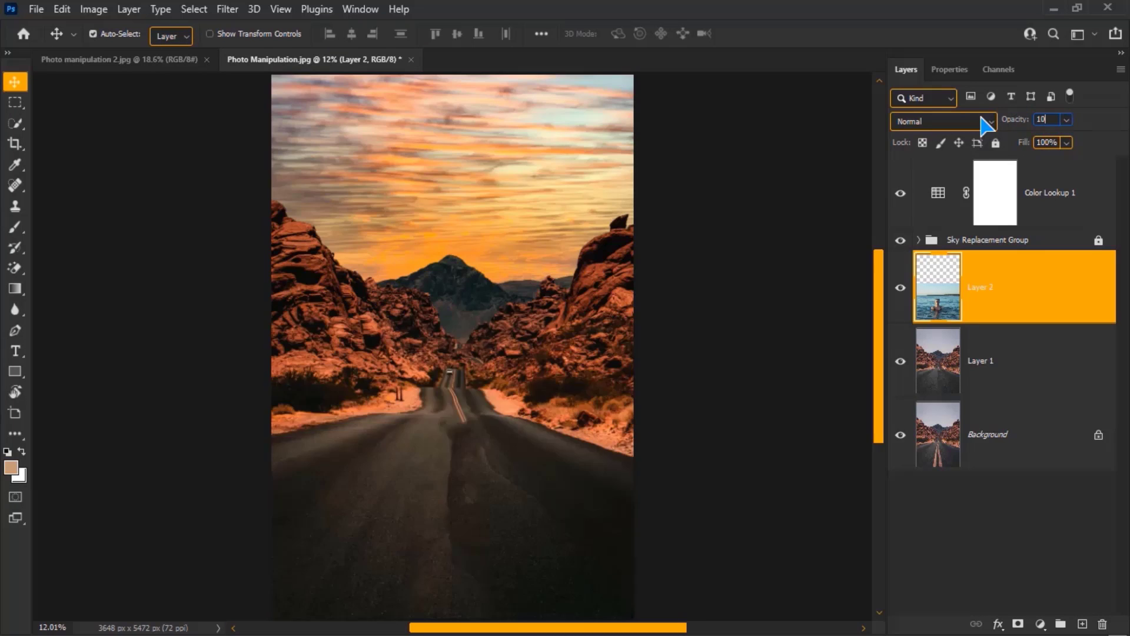
pyautogui.write('0')
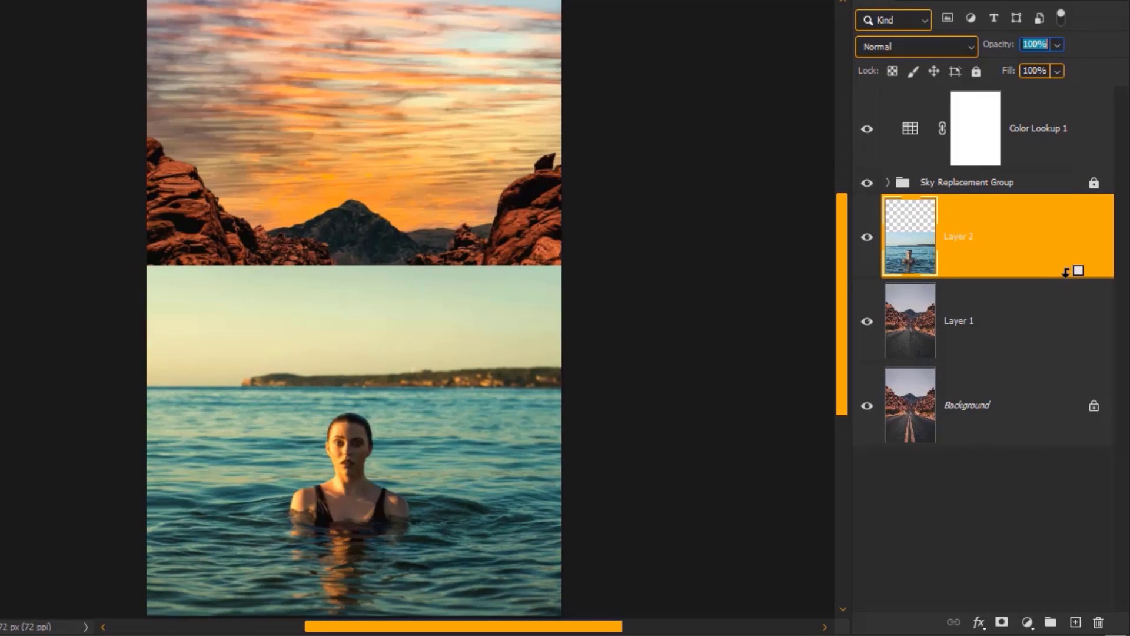
pyautogui.keyDown('alt'); pyautogui.click(1003, 622); pyautogui.keyUp('alt')
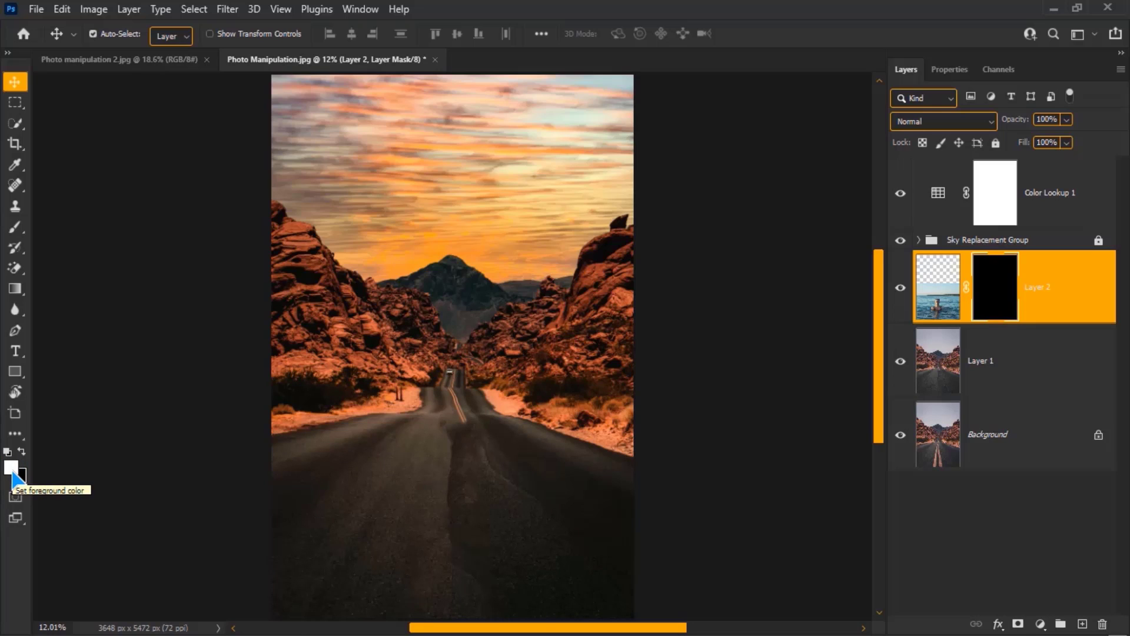
# - Reset default colours with white foreground and target Layer 2's mask
pyautogui.click(21, 450)
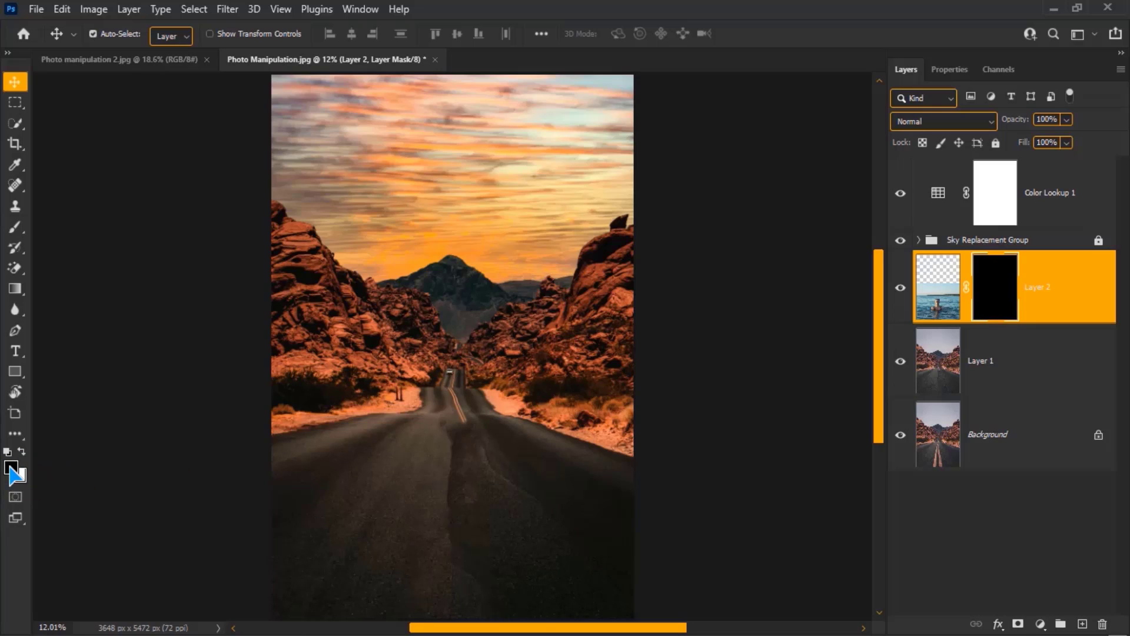
pyautogui.click(12, 468)
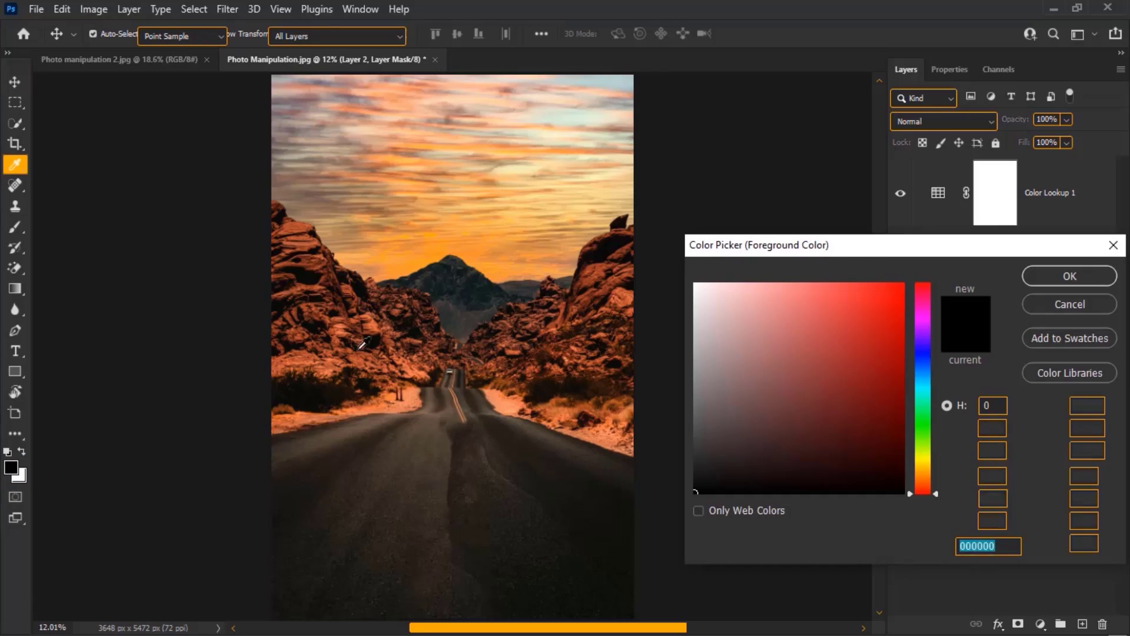
pyautogui.write('ff0000')
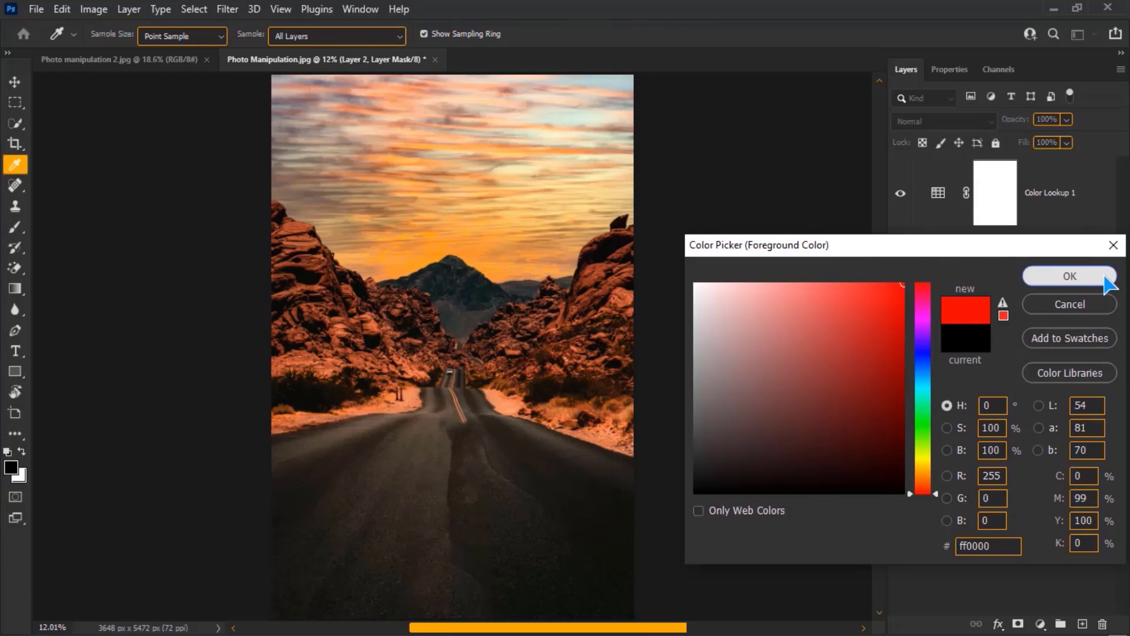
pyautogui.click(1107, 277)
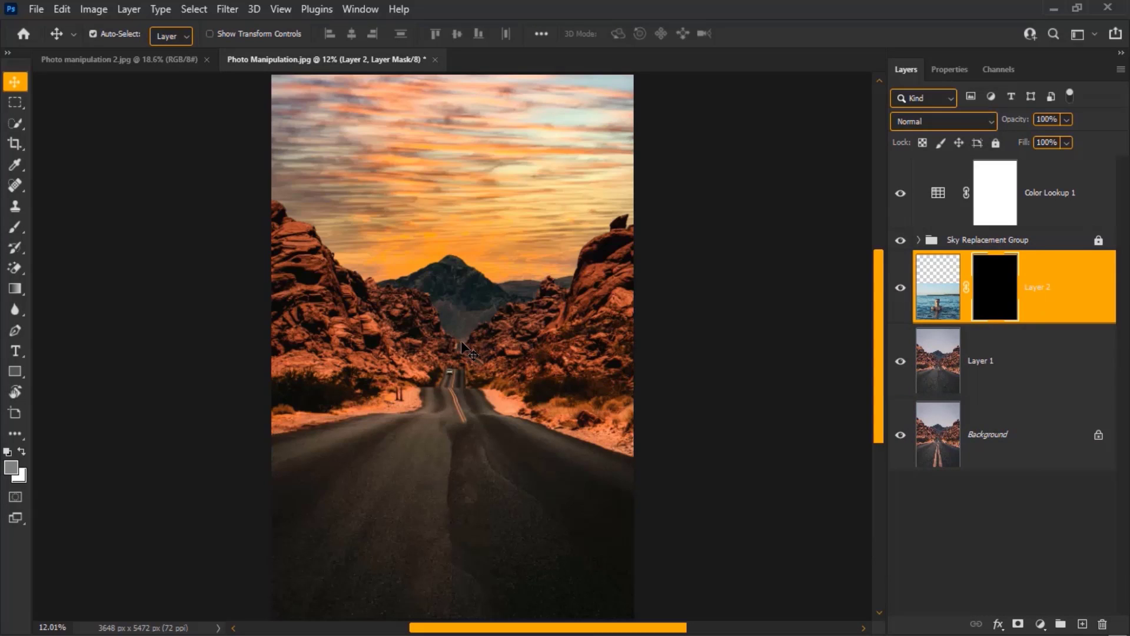
pyautogui.press('d')
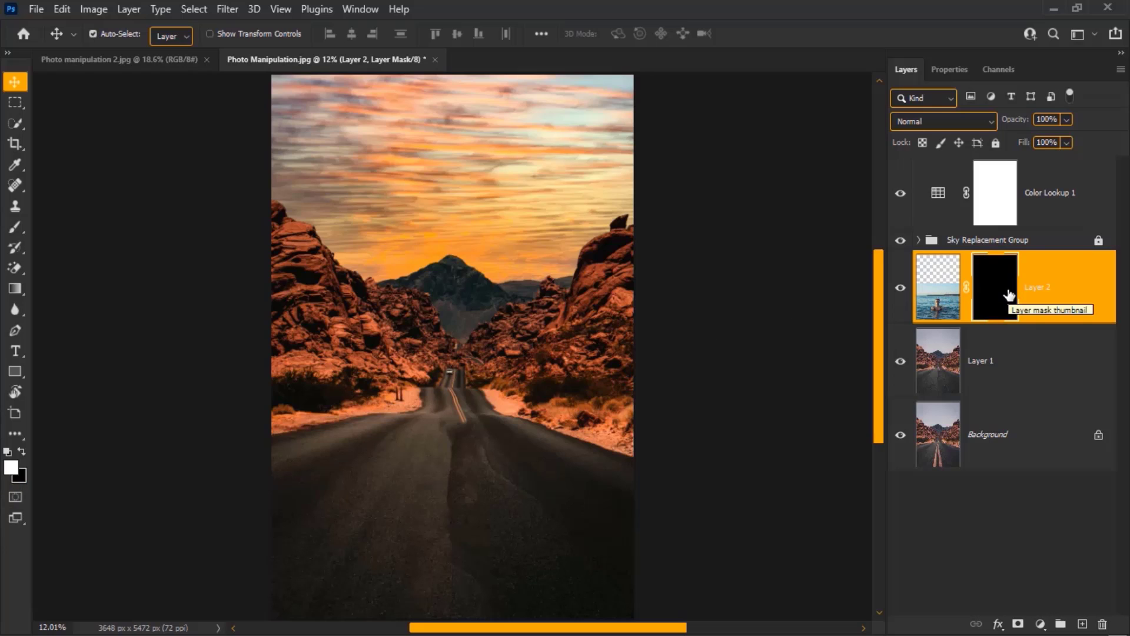
pyautogui.click(1010, 295)
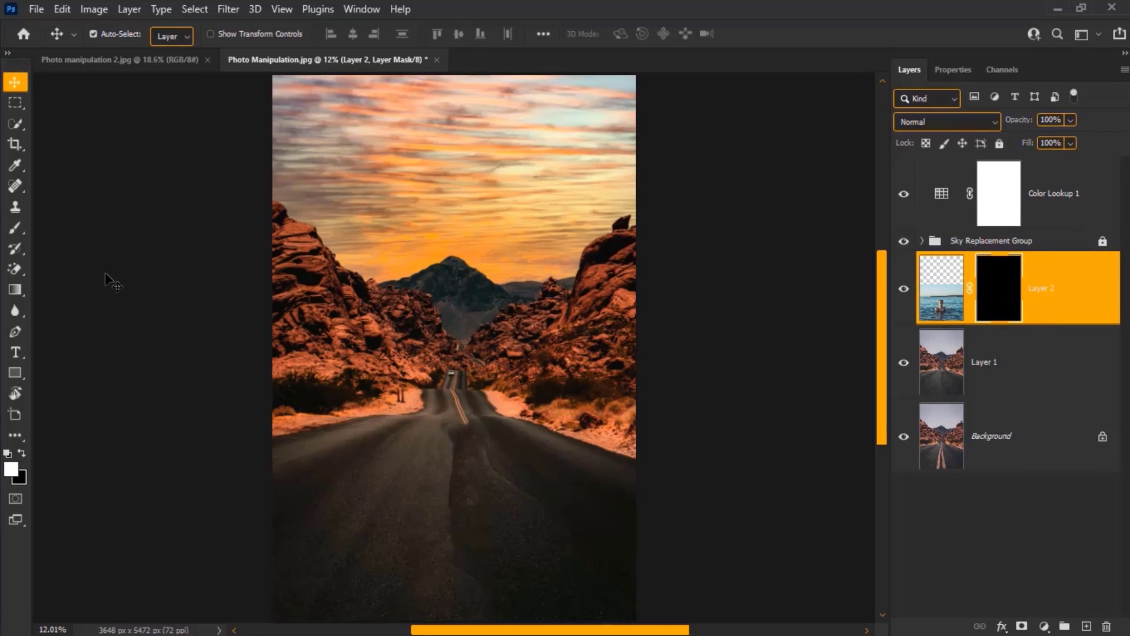
# - Set up the Brush with 100% opacity and flow and about 4% hardness
pyautogui.click(14, 227)
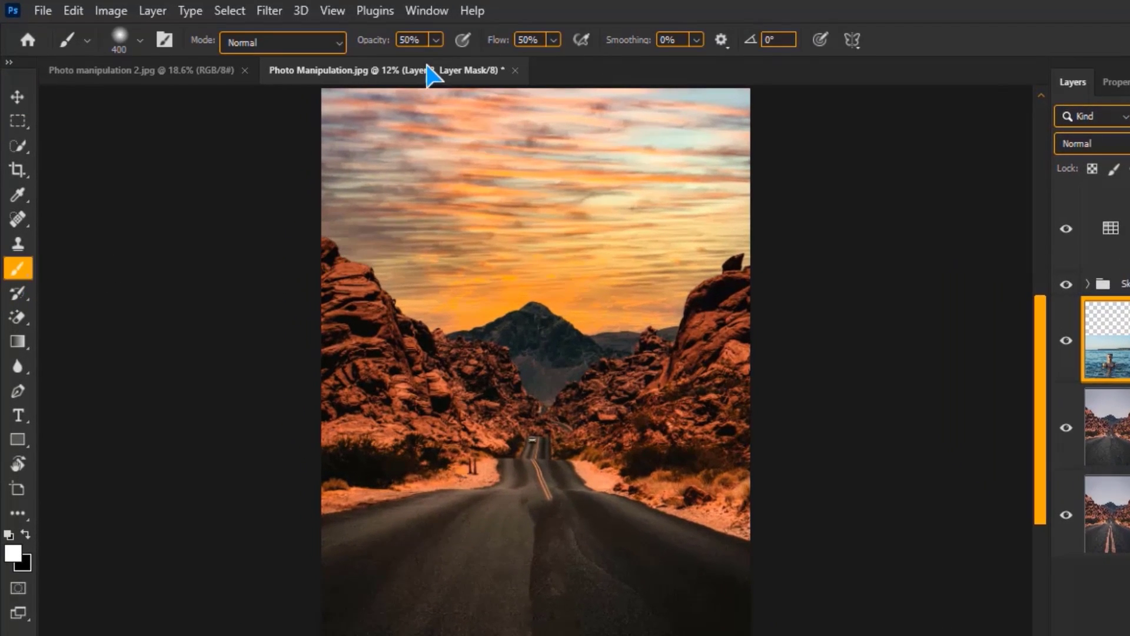
pyautogui.click(412, 39)
pyautogui.write('100')
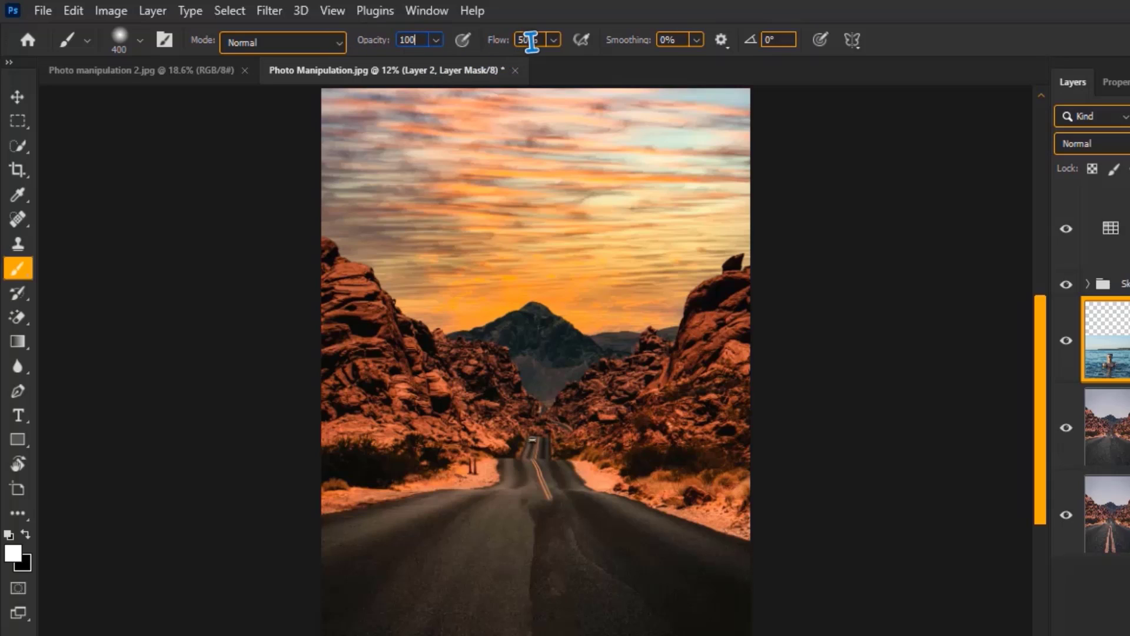
pyautogui.click(527, 39)
pyautogui.write('100')
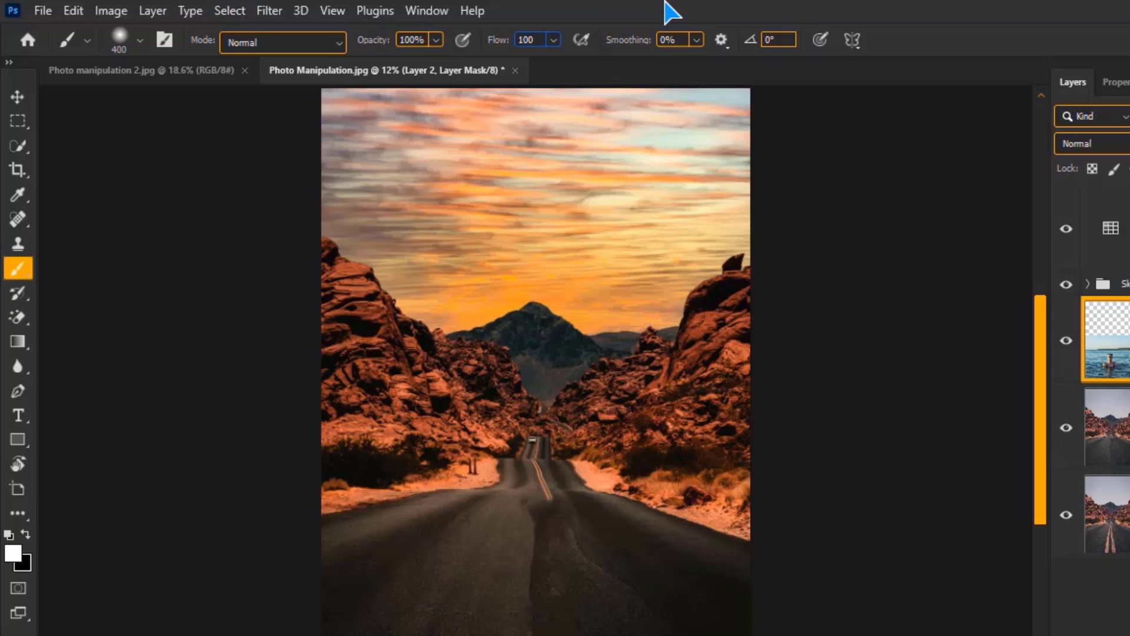
pyautogui.click(140, 41)
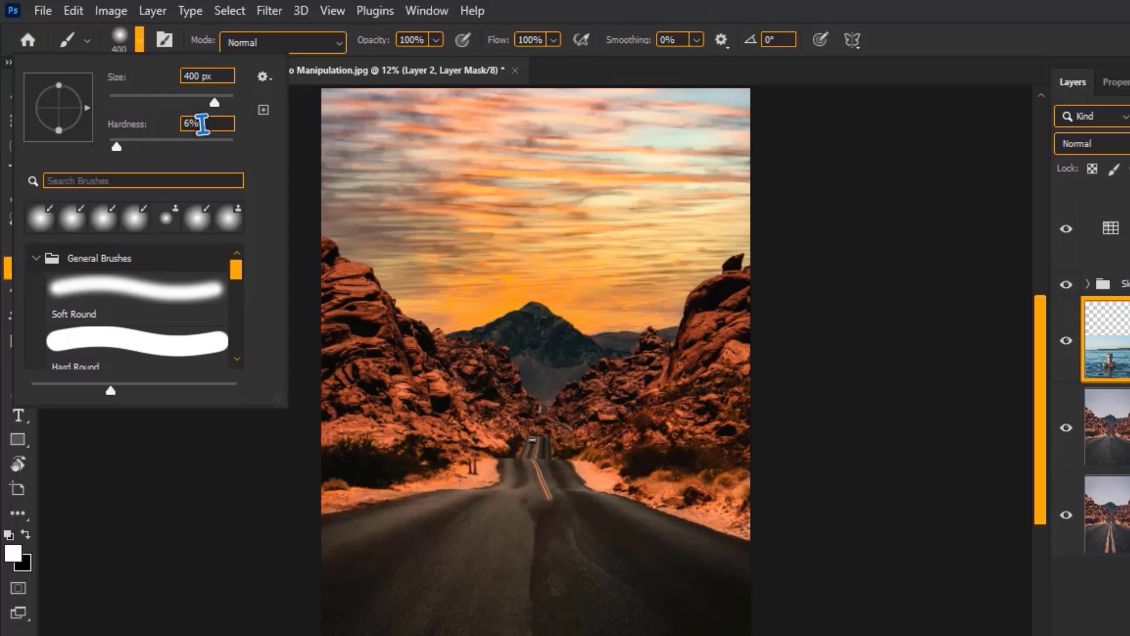
pyautogui.click(202, 124)
pyautogui.write('4')
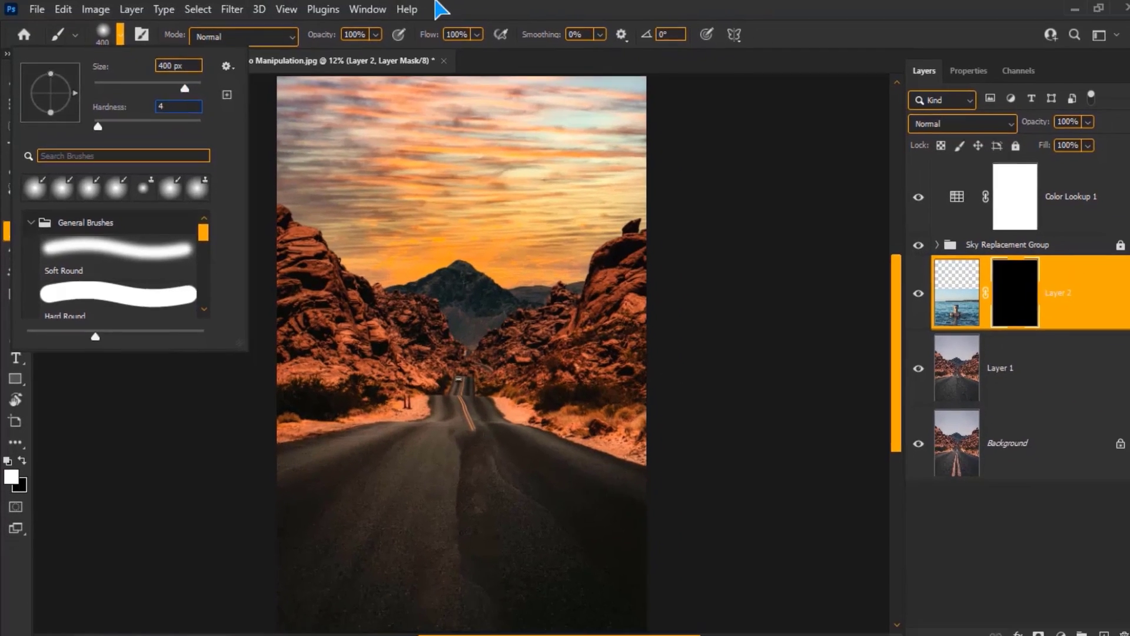
pyautogui.press('Return')
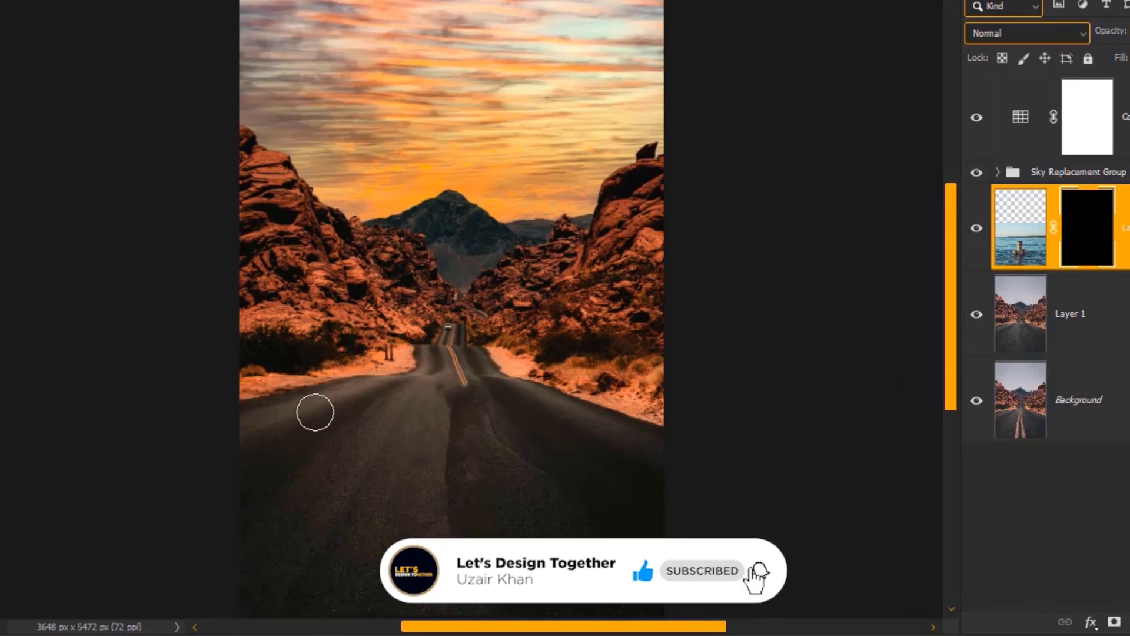
# - Paint white on Layer 2's mask with an enlarged brush to reveal the water and swimmer over the lower road
pyautogui.moveTo(260, 463)
pyautogui.mouseDown()
pyautogui.moveTo(477, 388)
pyautogui.moveTo(684, 493)
pyautogui.moveTo(435, 623)
pyautogui.moveTo(238, 618)
pyautogui.moveTo(227, 612)
pyautogui.moveTo(235, 488)
pyautogui.moveTo(252, 557)
pyautogui.moveTo(222, 502)
pyautogui.moveTo(416, 409)
pyautogui.moveTo(461, 438)
pyautogui.moveTo(348, 474)
pyautogui.moveTo(240, 628)
pyautogui.moveTo(295, 560)
pyautogui.moveTo(459, 561)
pyautogui.mouseUp()
pyautogui.press(']')
pyautogui.press(']')
pyautogui.press(']')
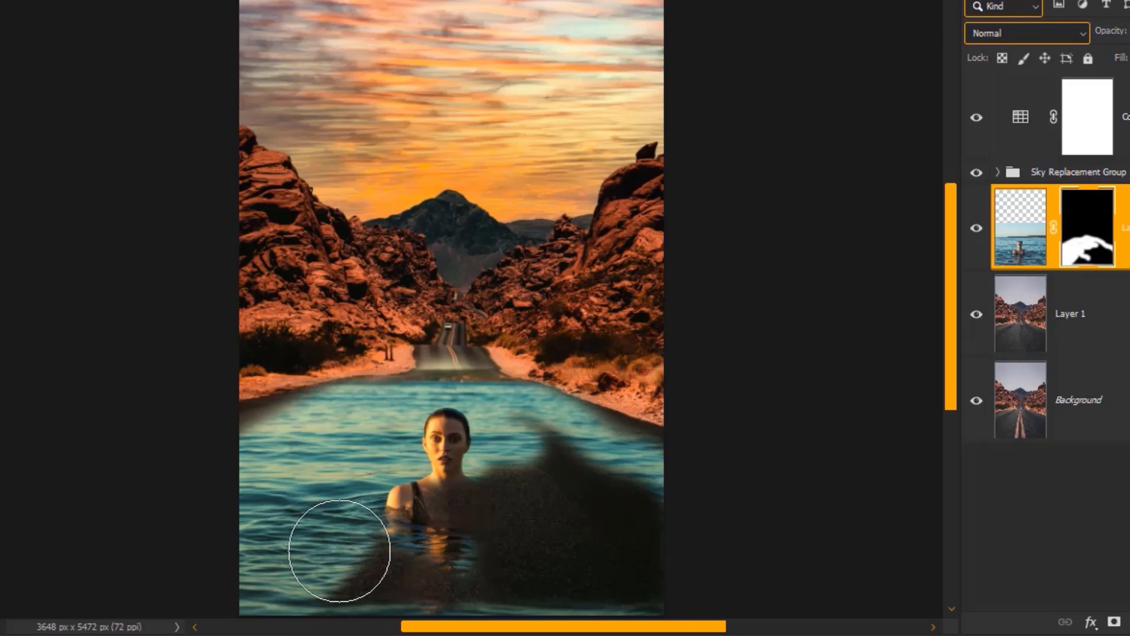
pyautogui.moveTo(341, 542)
pyautogui.mouseDown()
pyautogui.moveTo(414, 575)
pyautogui.moveTo(562, 479)
pyautogui.moveTo(504, 535)
pyautogui.mouseUp()
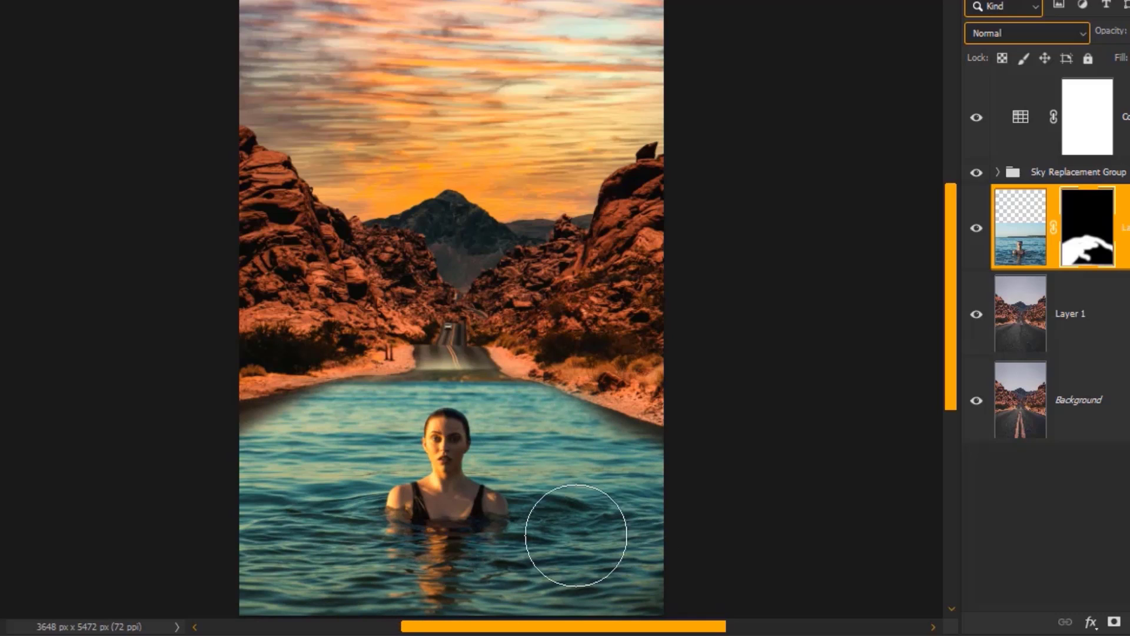
pyautogui.moveTo(409, 477)
pyautogui.mouseDown()
pyautogui.moveTo(429, 479)
pyautogui.moveTo(442, 454)
pyautogui.mouseUp()
pyautogui.moveTo(277, 454)
pyautogui.mouseDown()
pyautogui.moveTo(383, 434)
pyautogui.moveTo(631, 475)
pyautogui.moveTo(575, 462)
pyautogui.moveTo(654, 519)
pyautogui.mouseUp()
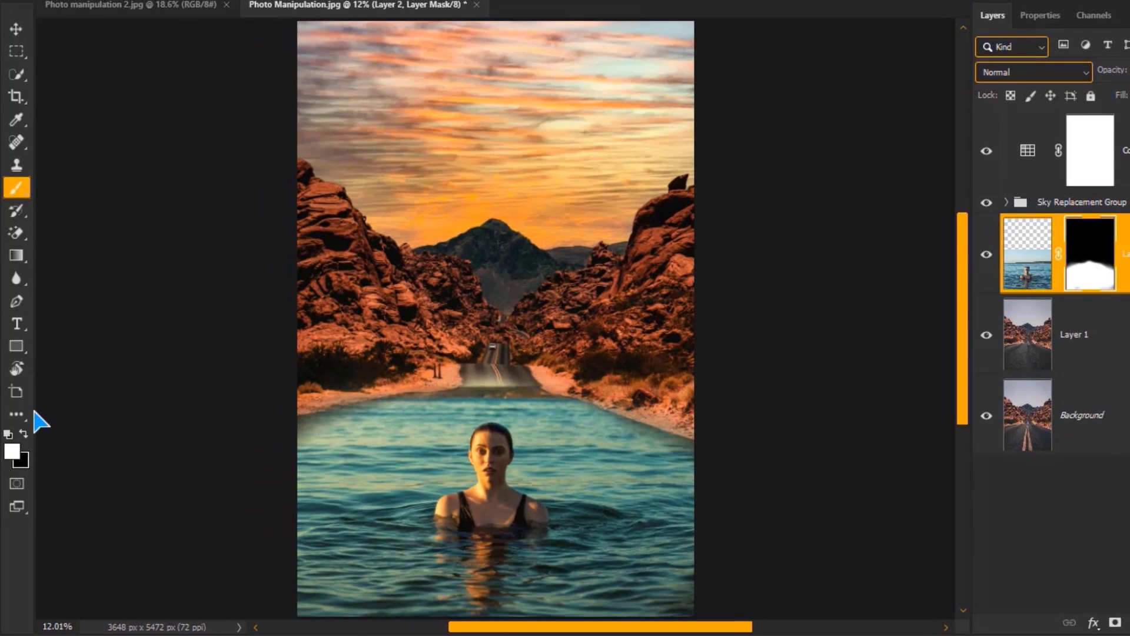
# - Switch to black paint with a smaller brush at 50% opacity and flow
pyautogui.click(23, 434)
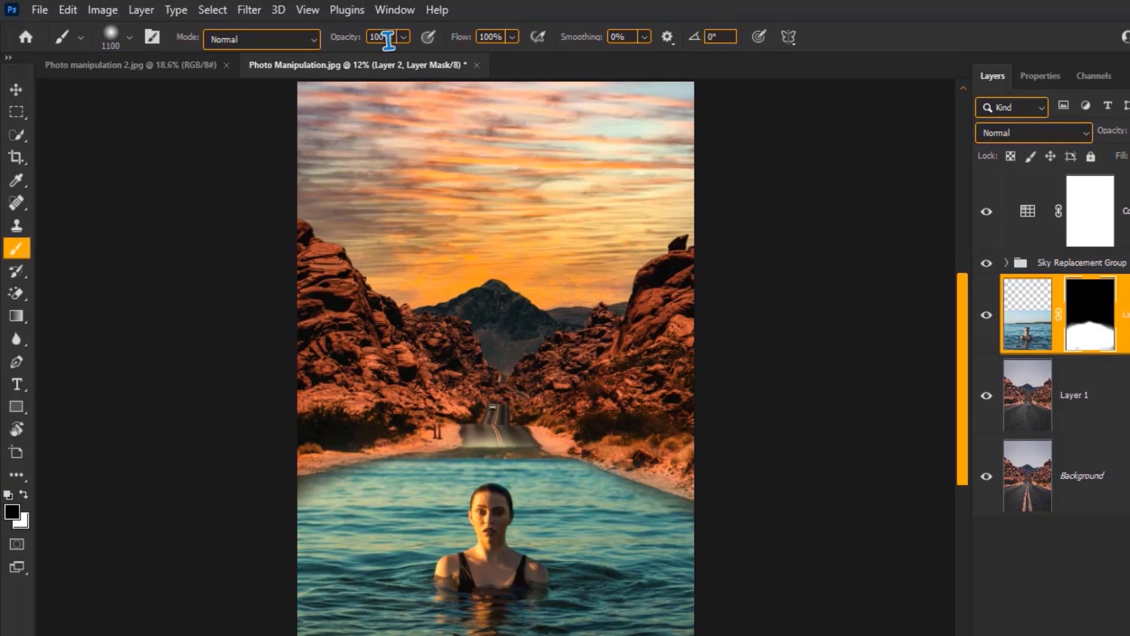
pyautogui.click(389, 39)
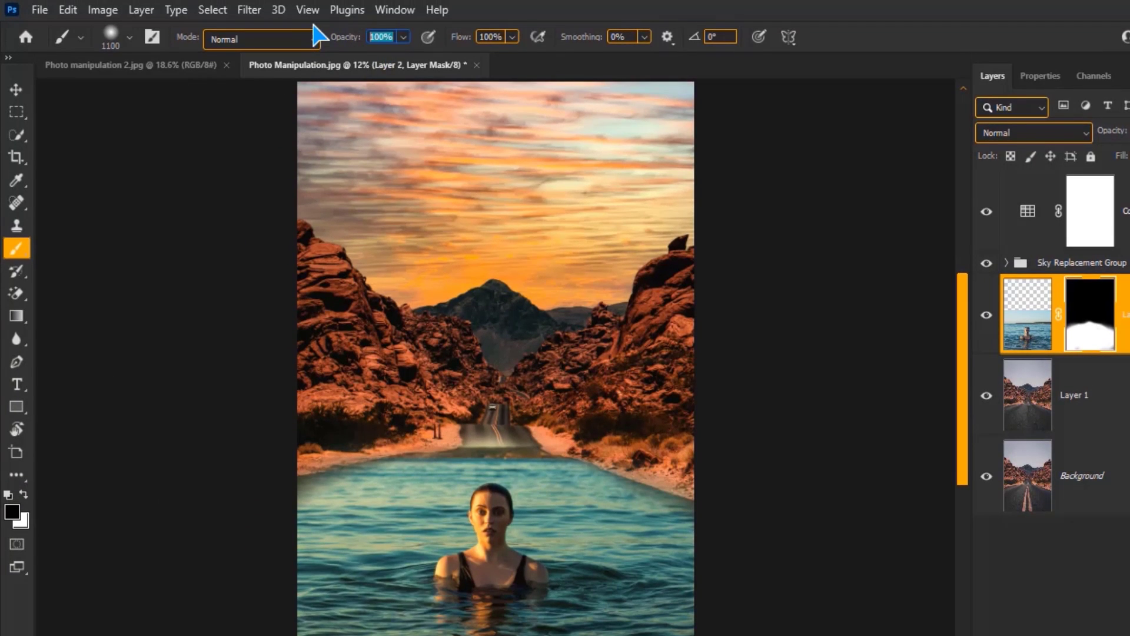
pyautogui.write('50')
pyautogui.click(495, 37)
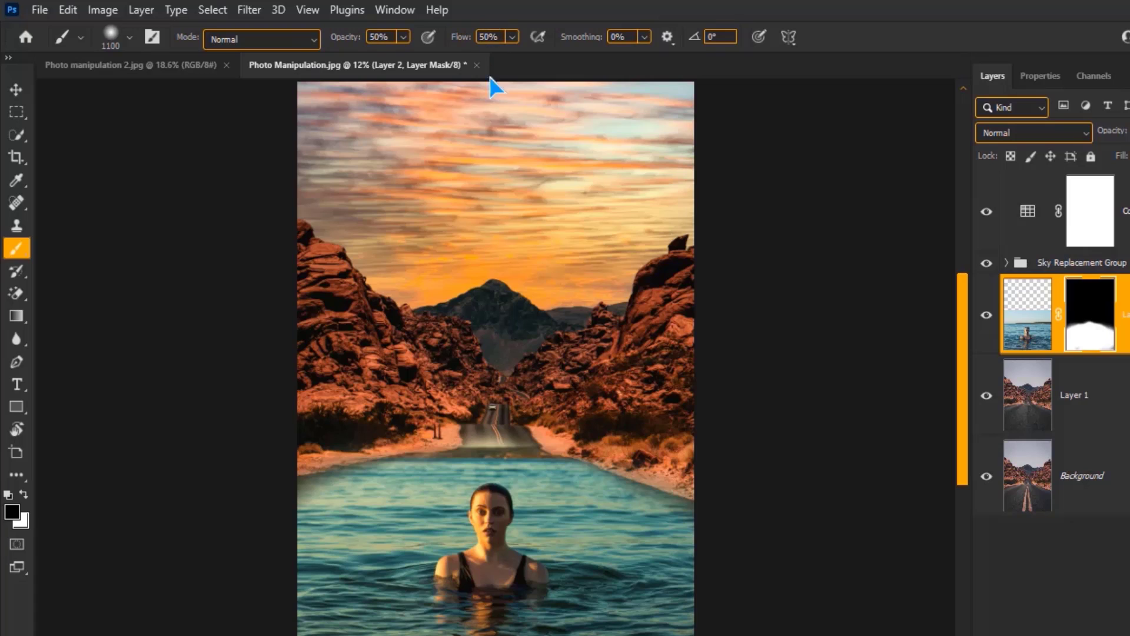
pyautogui.press('[')
pyautogui.press('[')
pyautogui.press('[')
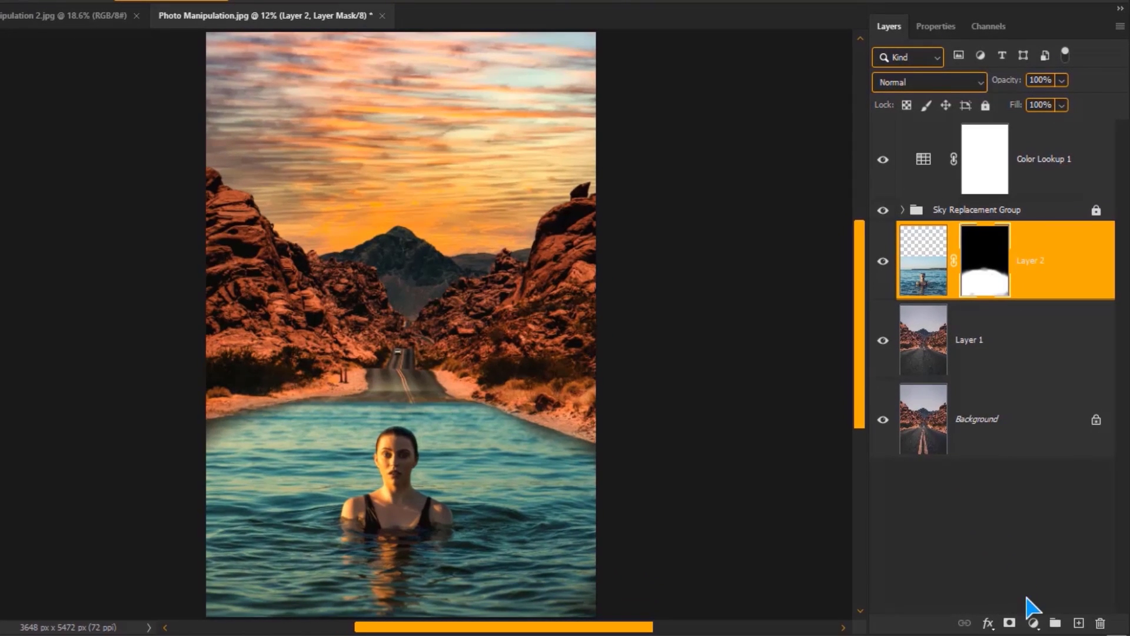
# - Add a Hue/Saturation layer with Cyans saturation set to -100
pyautogui.click(1034, 625)
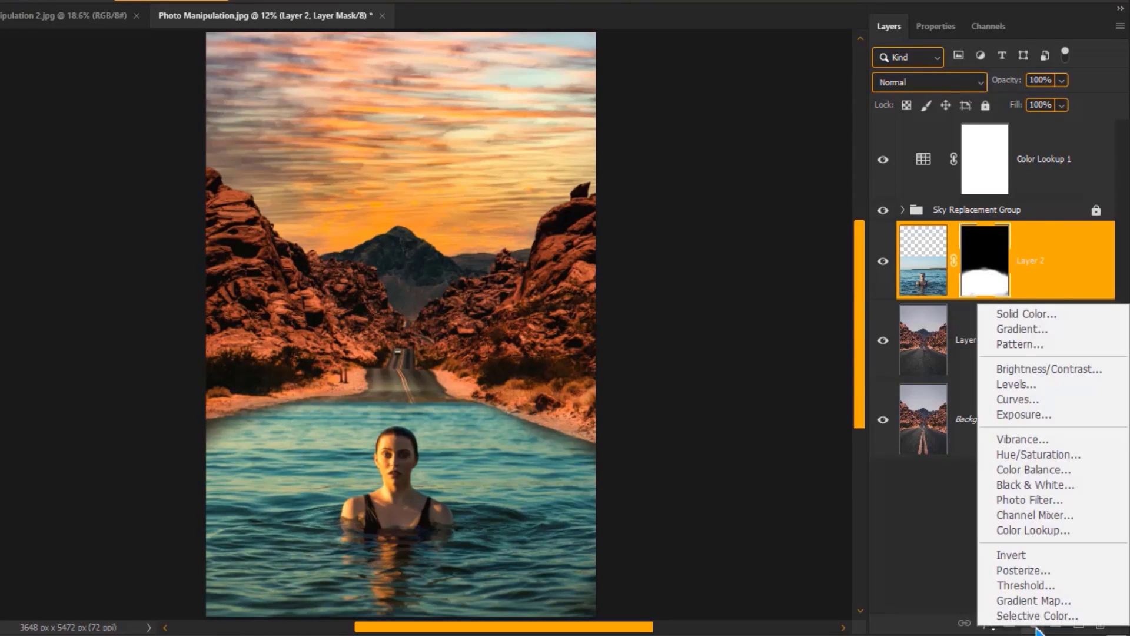
pyautogui.click(1100, 459)
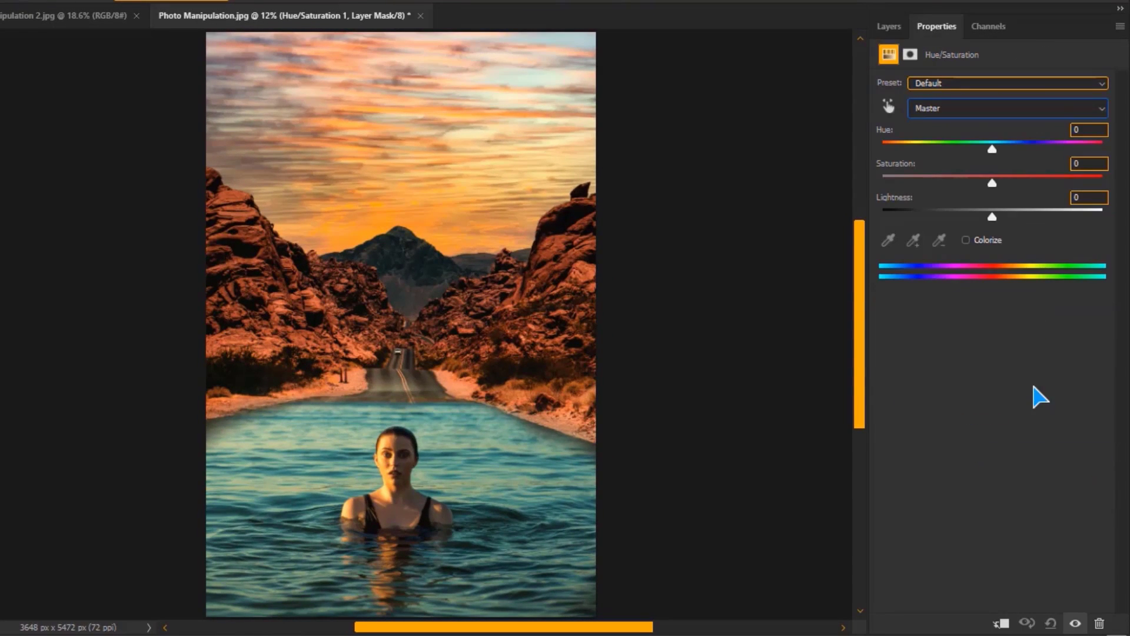
pyautogui.click(1071, 108)
pyautogui.click(1040, 184)
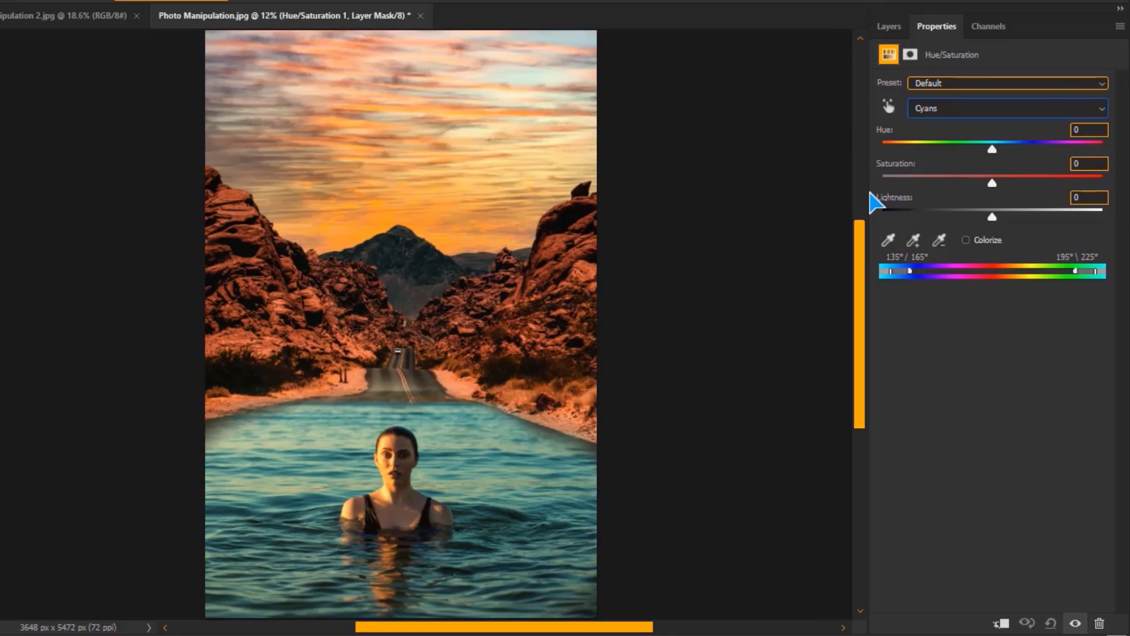
pyautogui.hotkey('ctrl', '+')
pyautogui.hotkey('ctrl', '+')
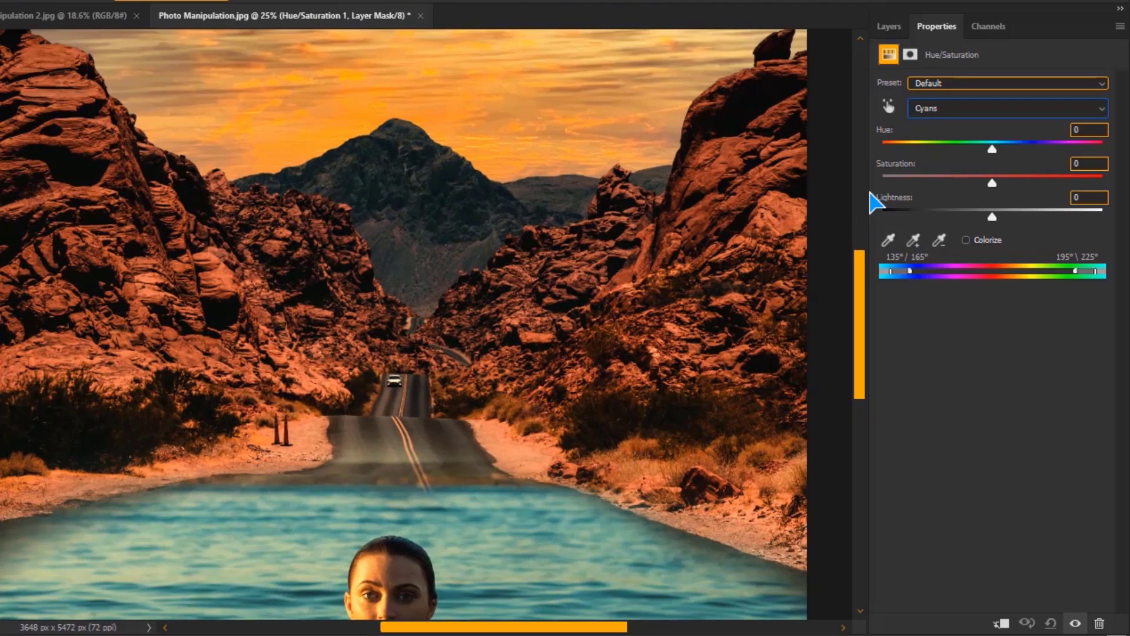
pyautogui.moveTo(862, 290); pyautogui.dragTo(865, 389)
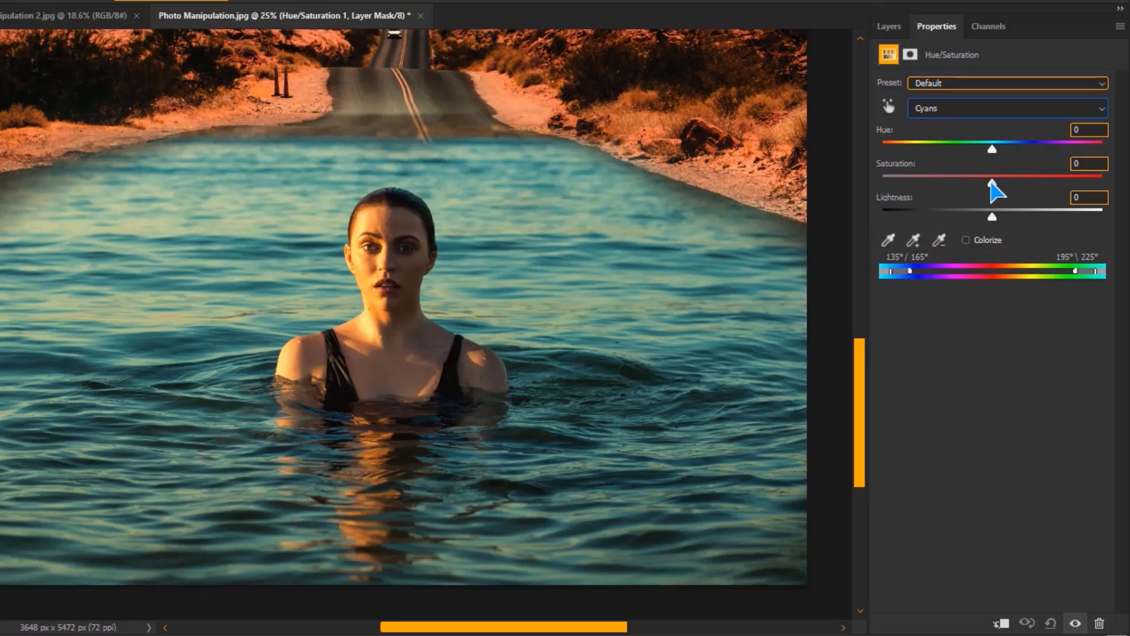
pyautogui.moveTo(991, 182); pyautogui.dragTo(882, 183)
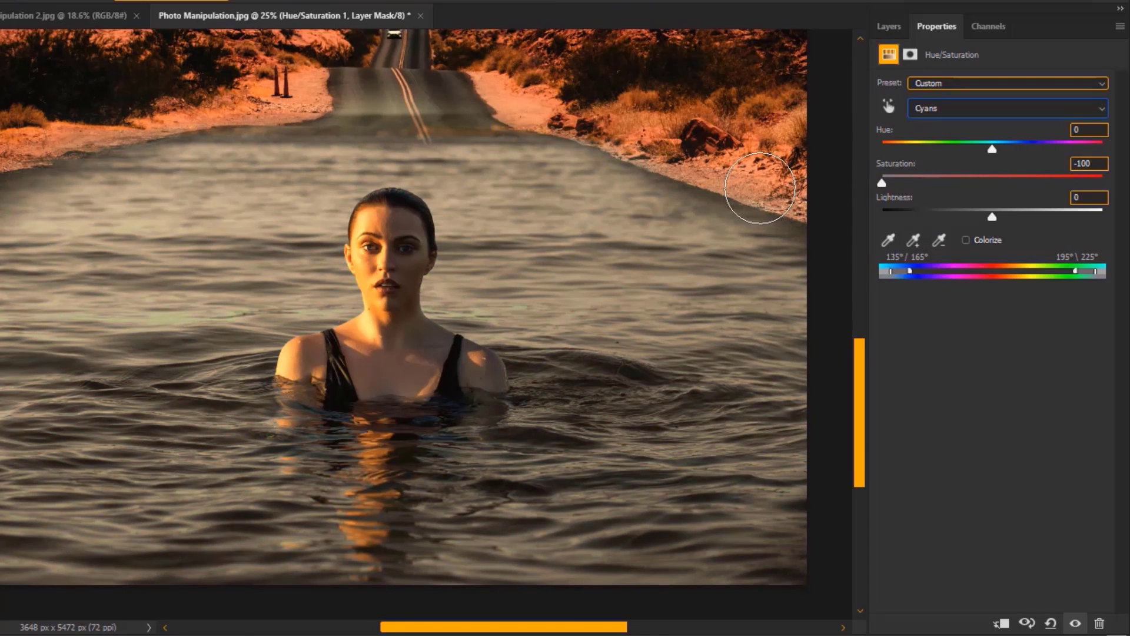
pyautogui.hotkey('ctrl', '0')
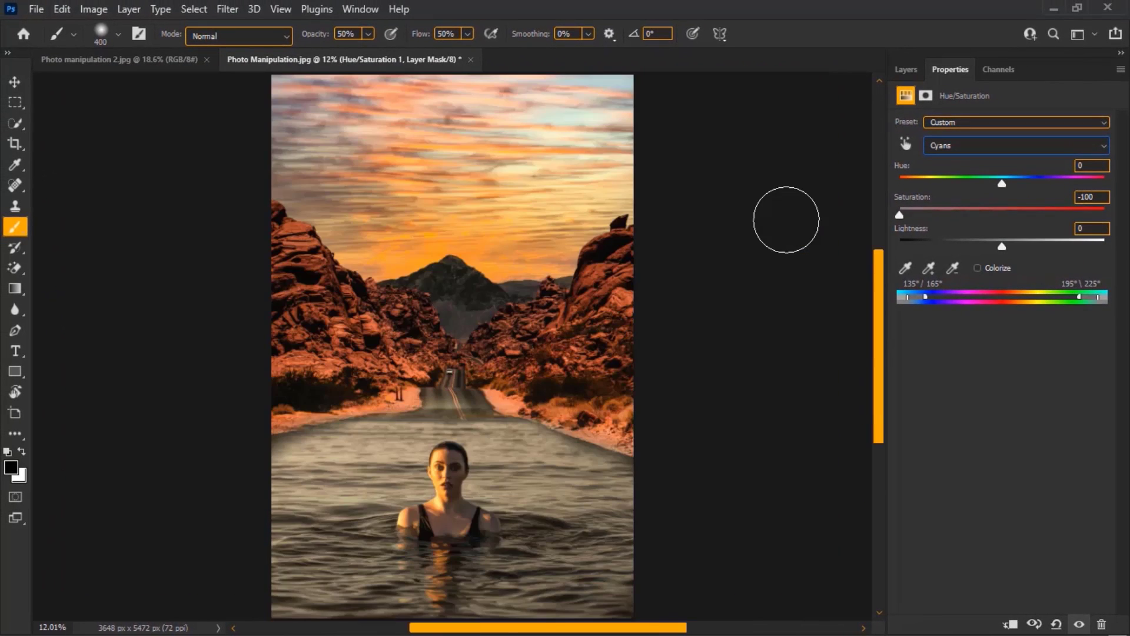